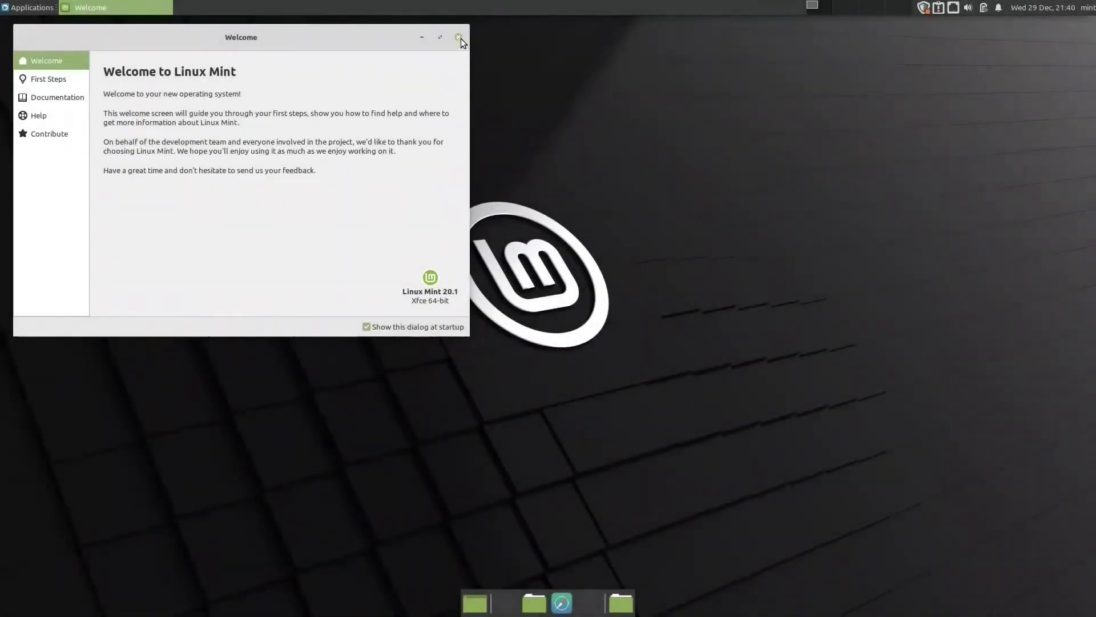
# - Close the Welcome window and open a terminal in the Desktop folder, centred on screen
pyautogui.click(459, 38)
pyautogui.rightClick(445, 233)
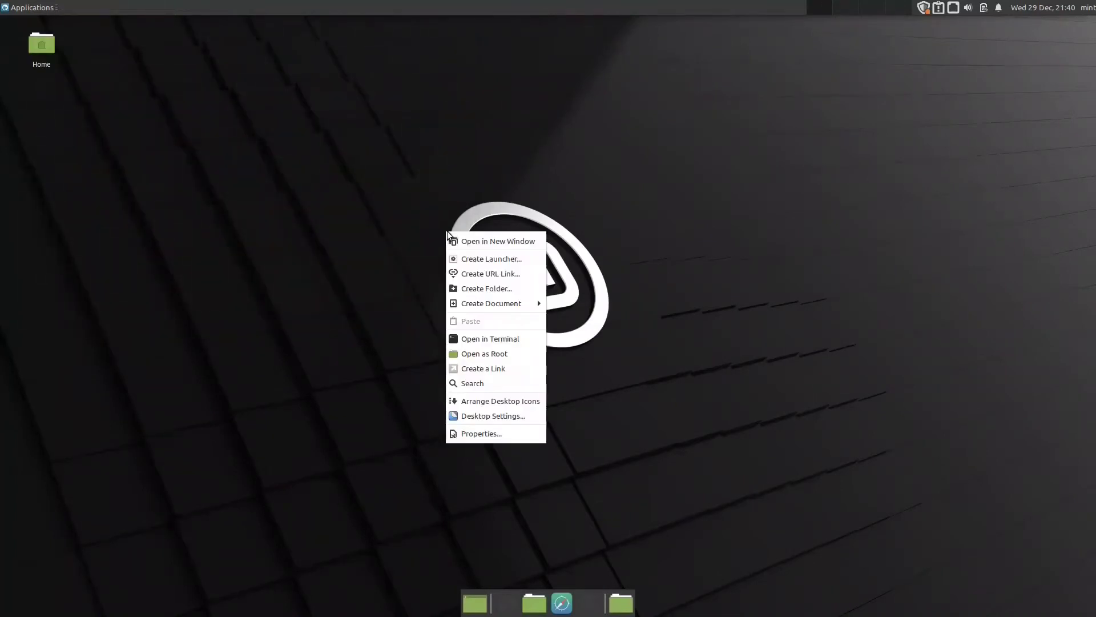
pyautogui.click(501, 338)
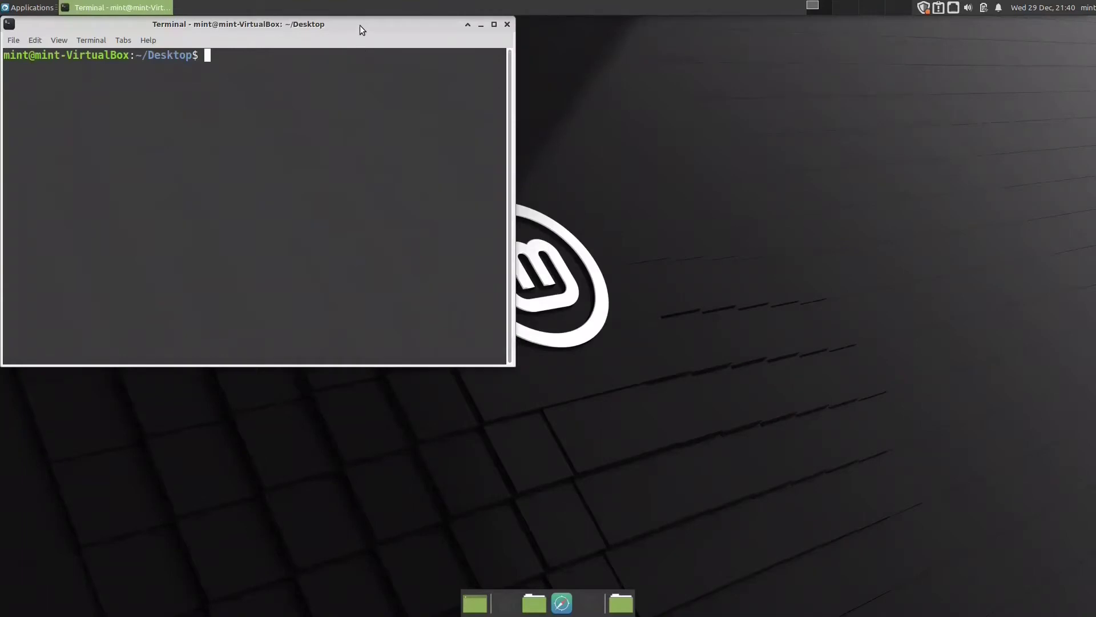
pyautogui.moveTo(360, 28); pyautogui.dragTo(658, 159)
# - Install Fluxbox with sudo apt install fluxbox, entering the account password and confirming with y
pyautogui.write('s')
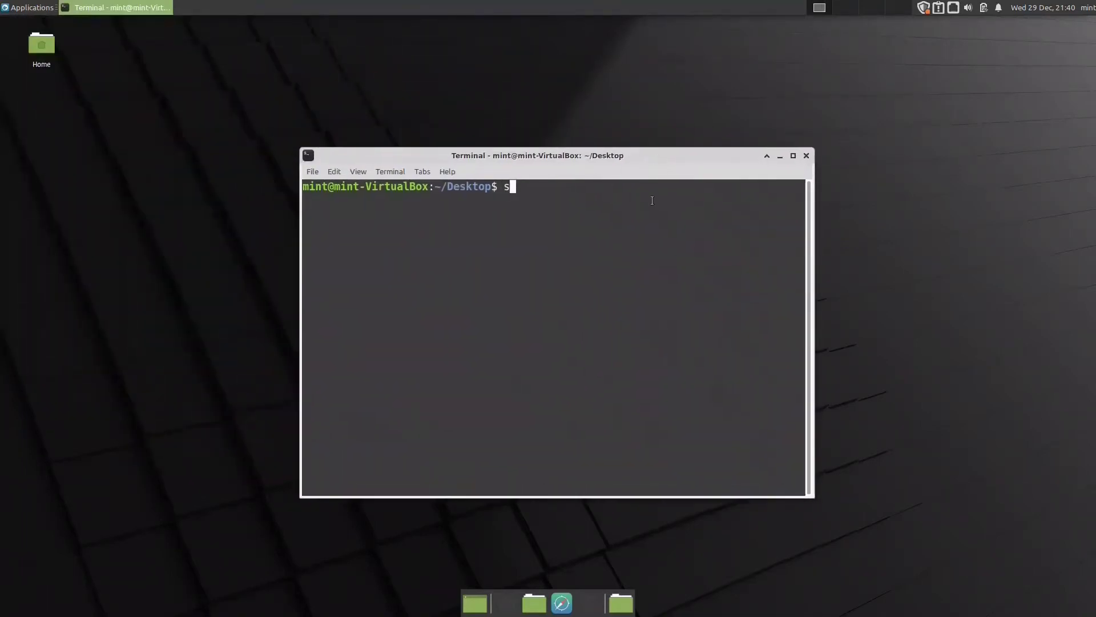
pyautogui.write('udo apt install f')
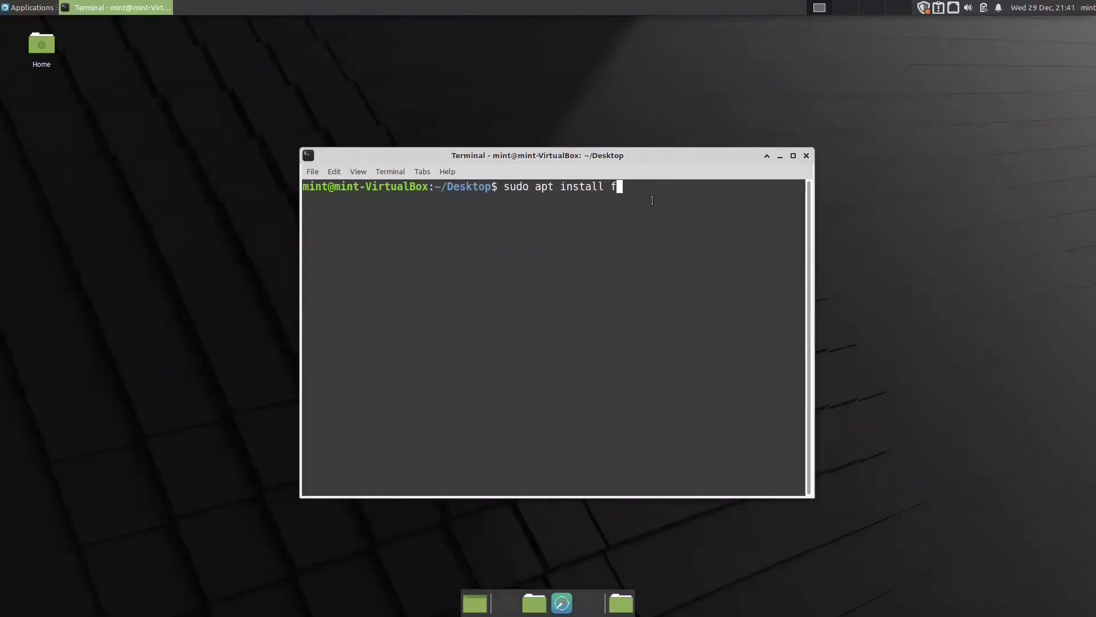
pyautogui.write('luxbox')
pyautogui.press('Return')
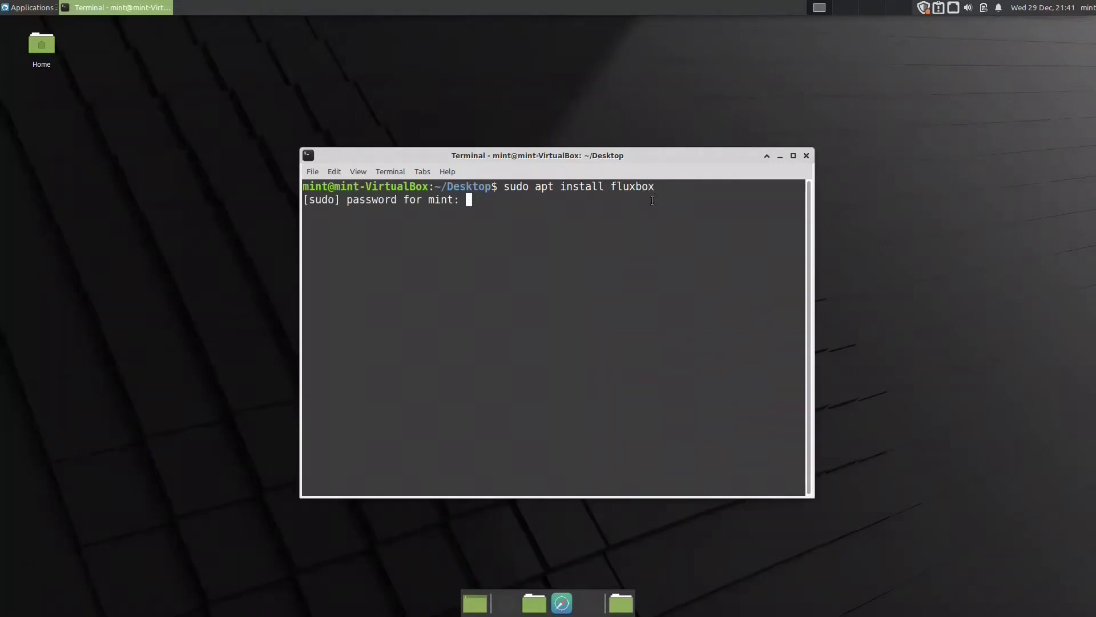
pyautogui.press('Return')
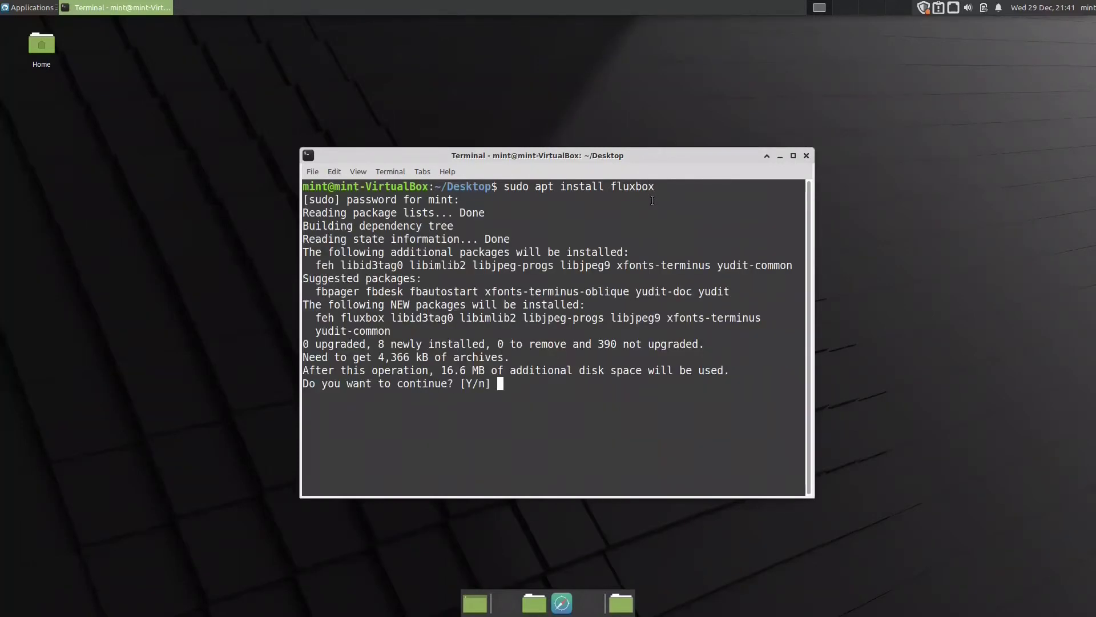
pyautogui.write('y')
pyautogui.press('Return')
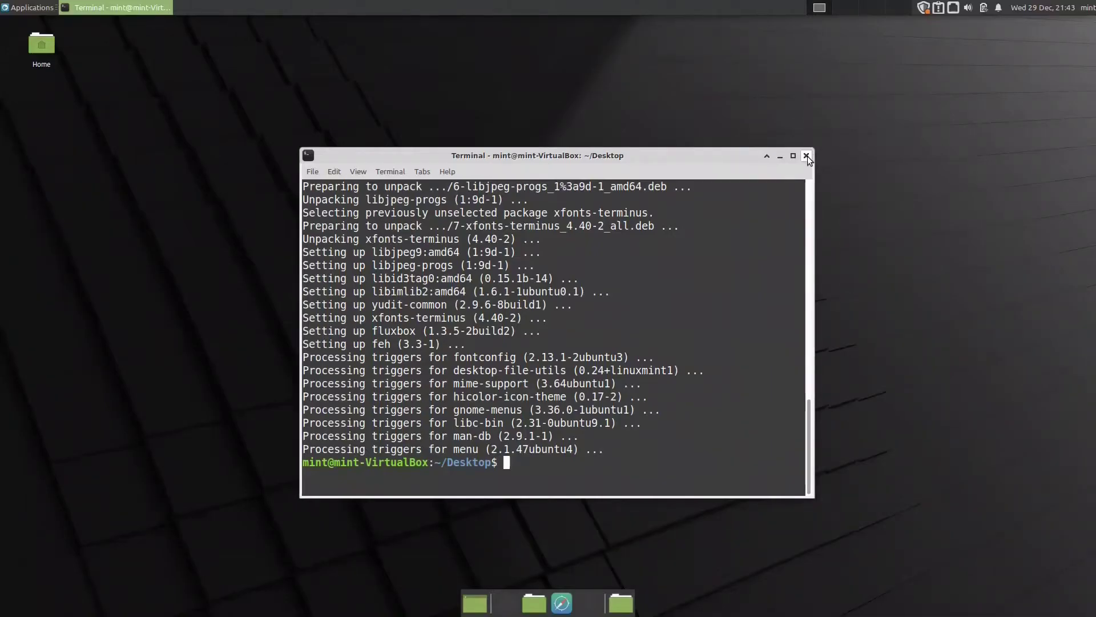
# - Close the terminal, log out of Xfce, and sign back in choosing the Fluxbox session
pyautogui.click(806, 156)
pyautogui.click(45, 4)
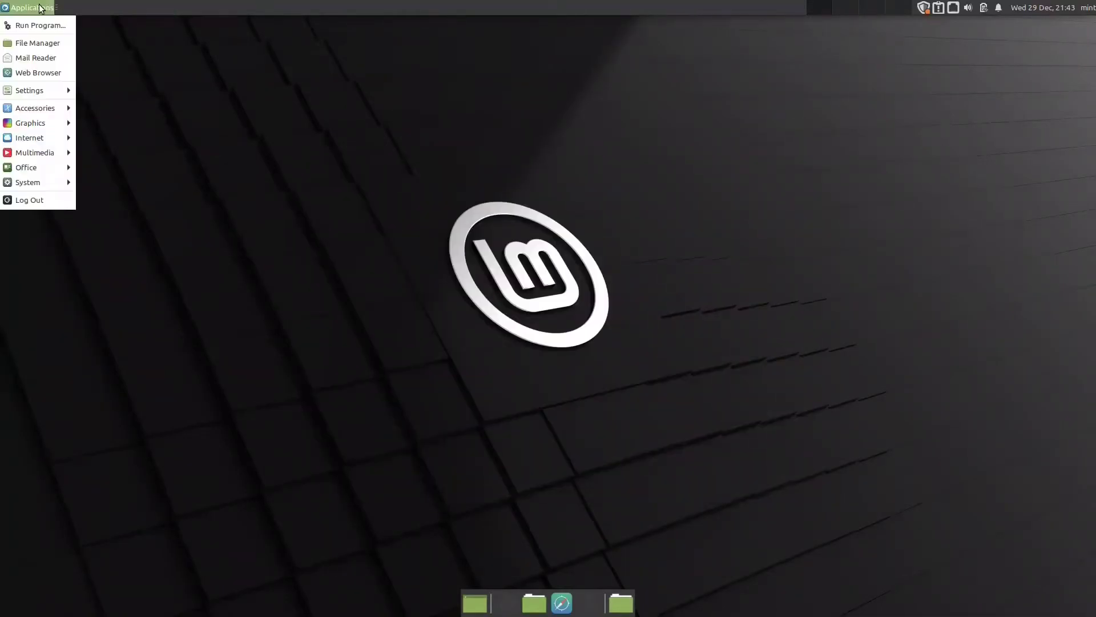
pyautogui.click(39, 199)
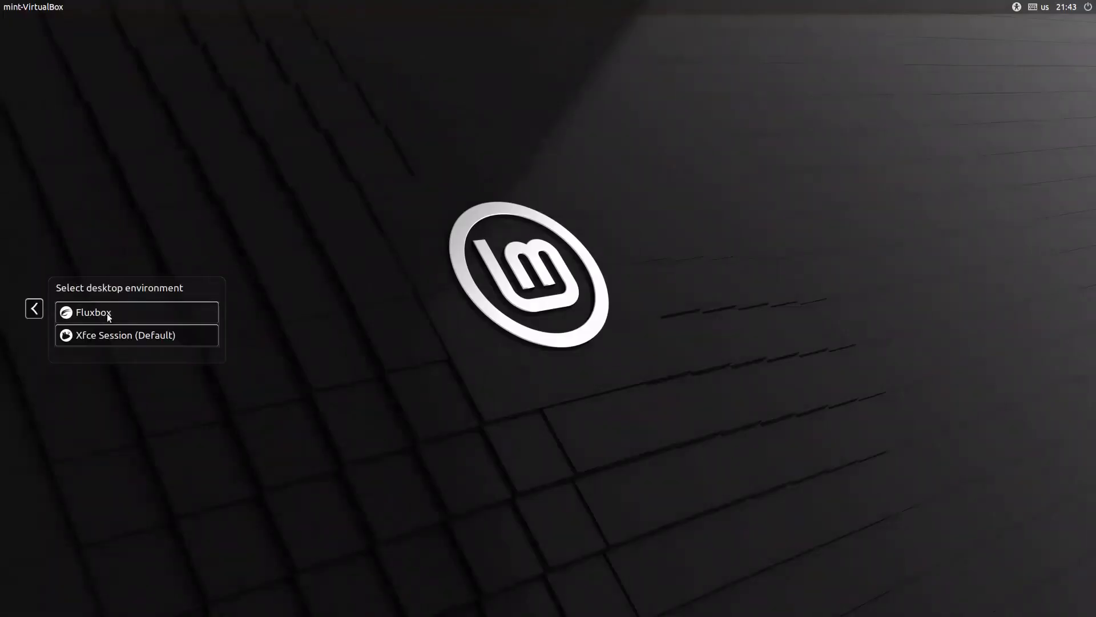
pyautogui.click(104, 246)
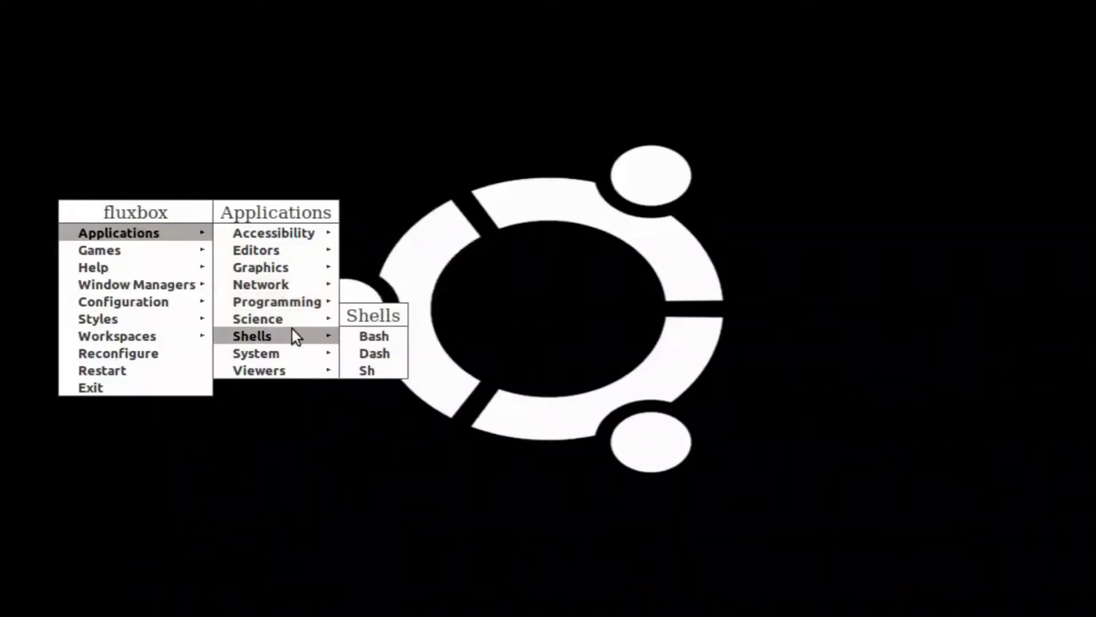
pyautogui.moveTo(226, 282)
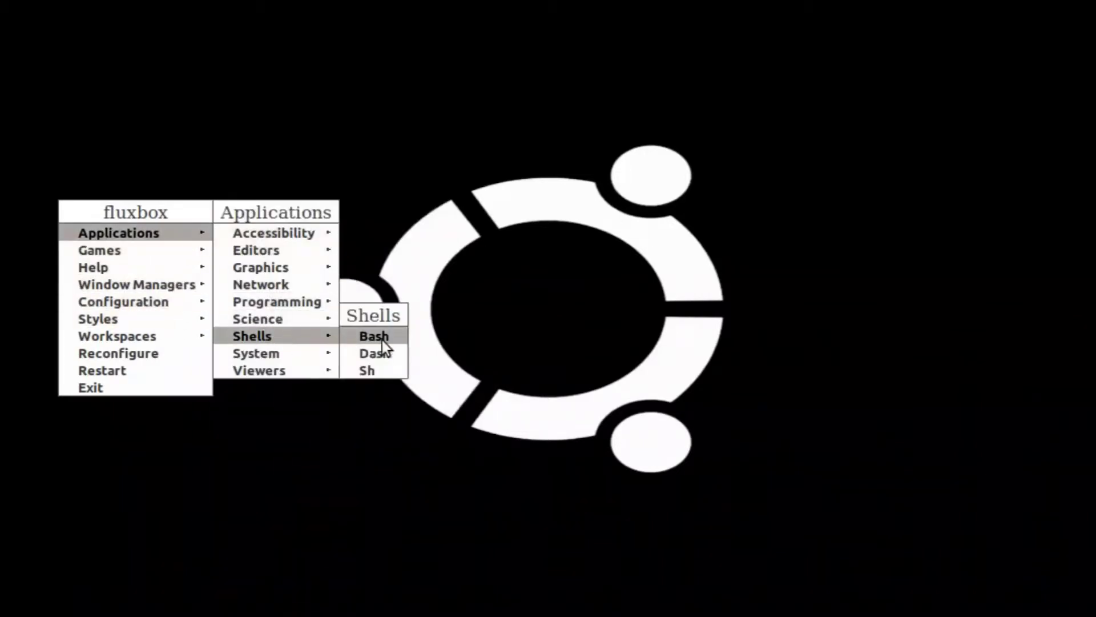
pyautogui.click(382, 340)
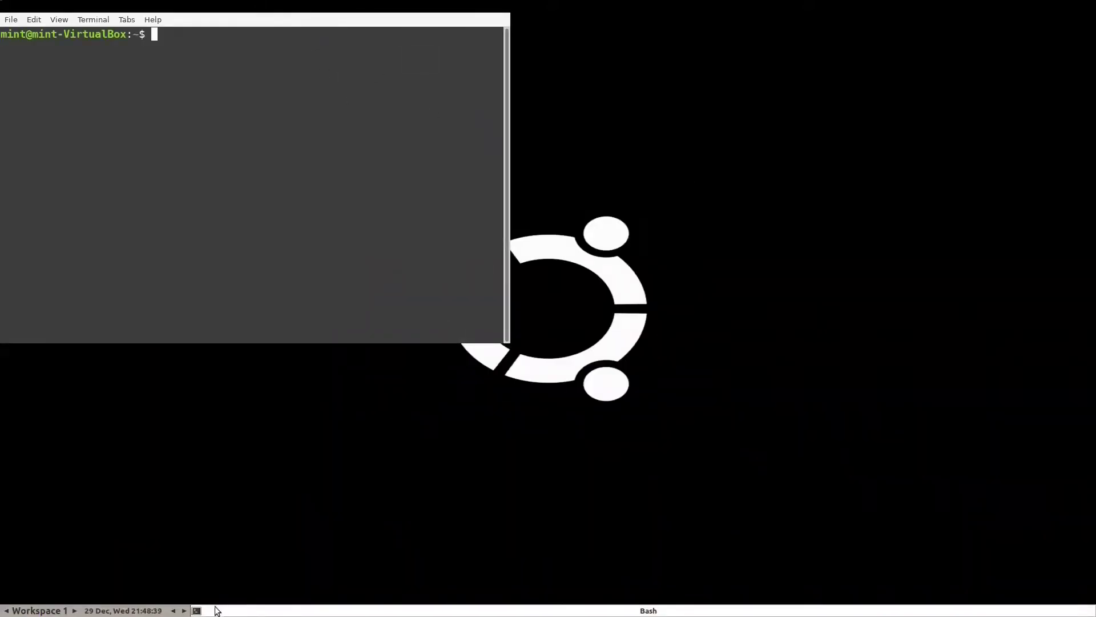
pyautogui.rightClick(216, 609)
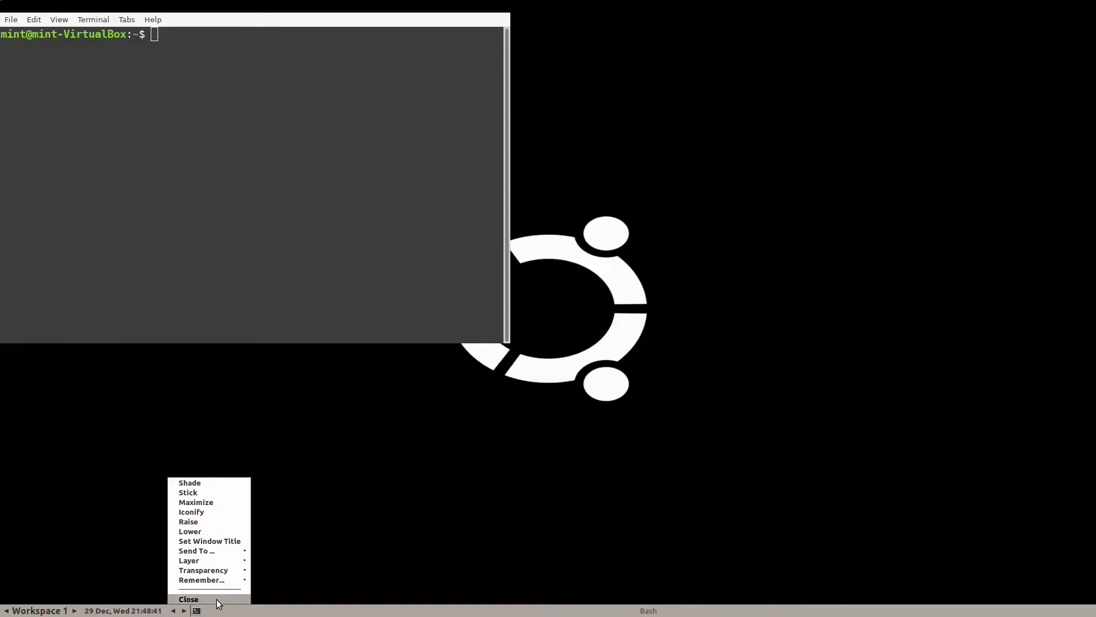
pyautogui.click(217, 598)
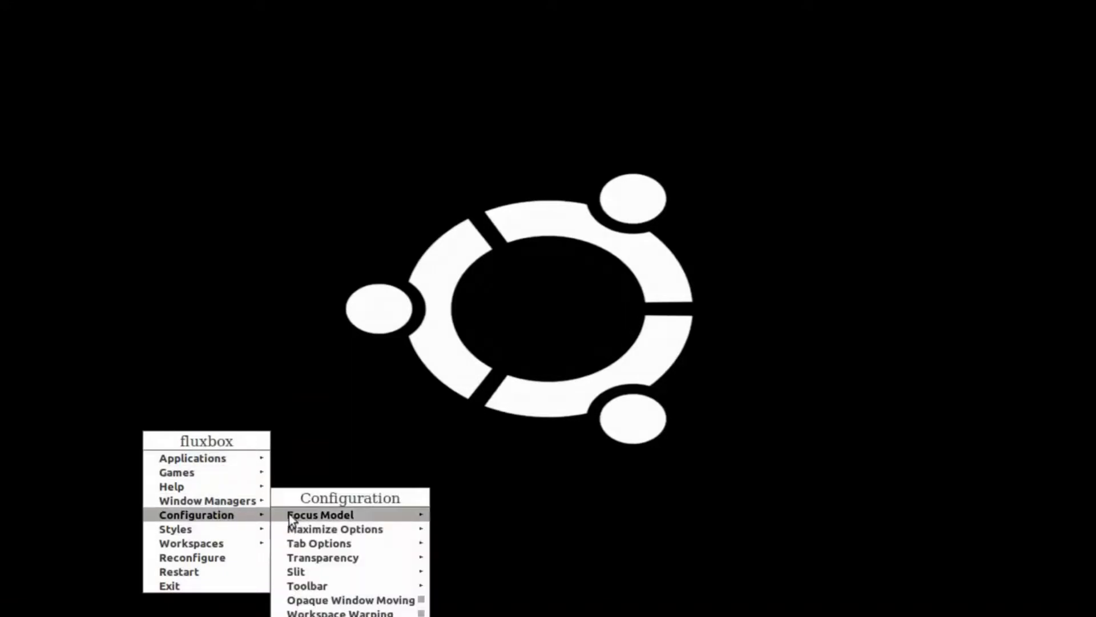
# - Browse the Fluxbox Configuration submenu, then log out and return to the default Xfce session
pyautogui.moveTo(354, 585)
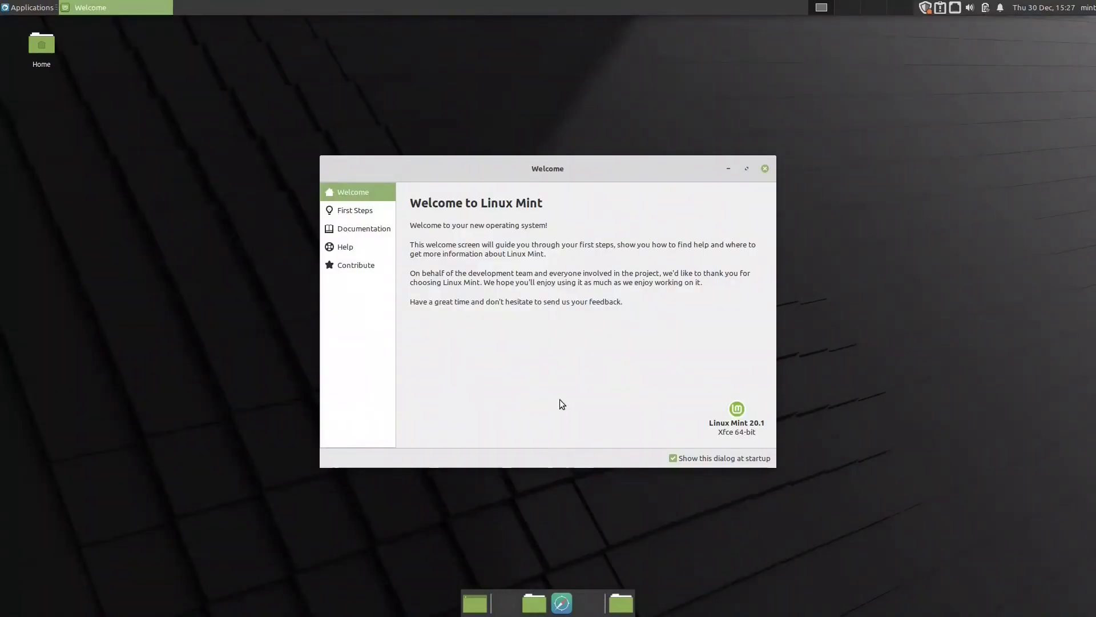
# - Close Welcome, open the home folder in Thunar, and open ~/.fluxbox/menu in the text editor
pyautogui.click(765, 169)
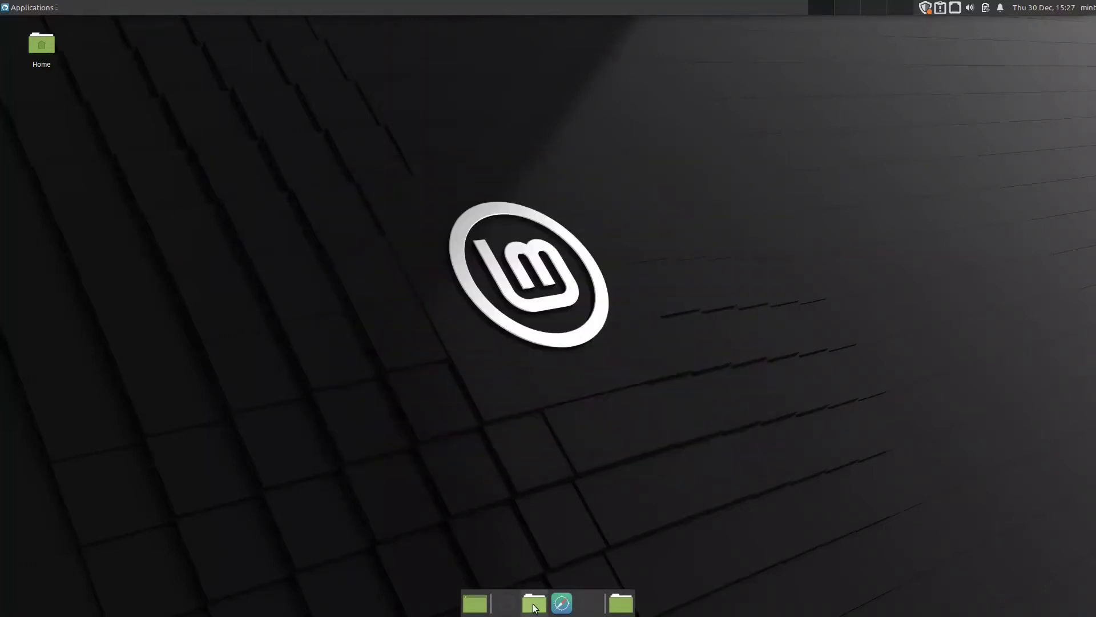
pyautogui.click(534, 603)
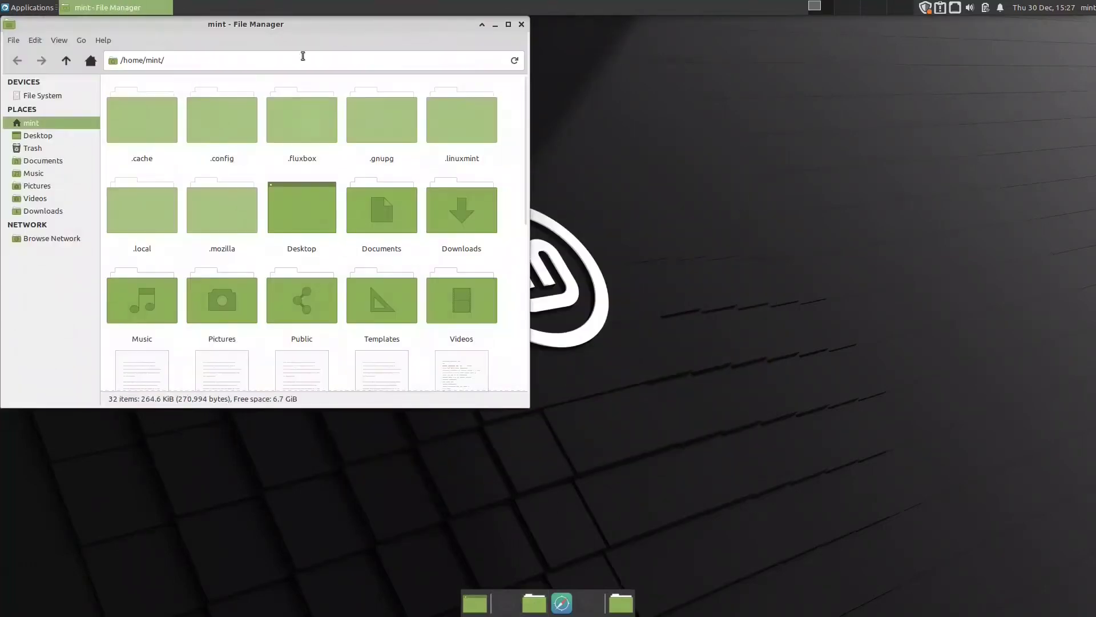
pyautogui.moveTo(294, 24); pyautogui.dragTo(594, 122)
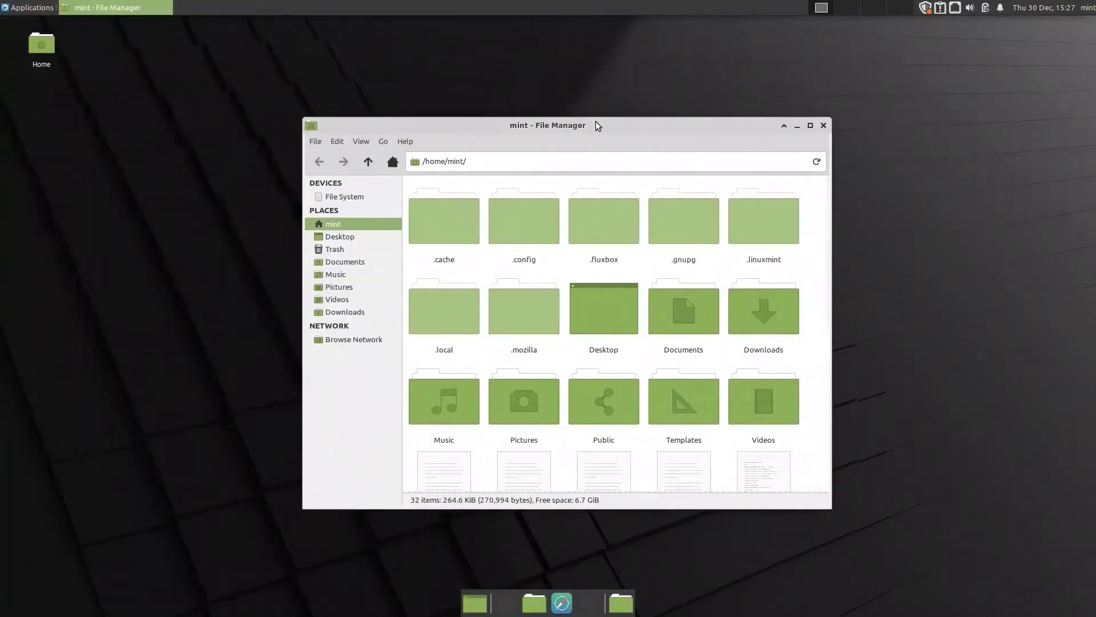
pyautogui.doubleClick(605, 237)
pyautogui.doubleClick(604, 321)
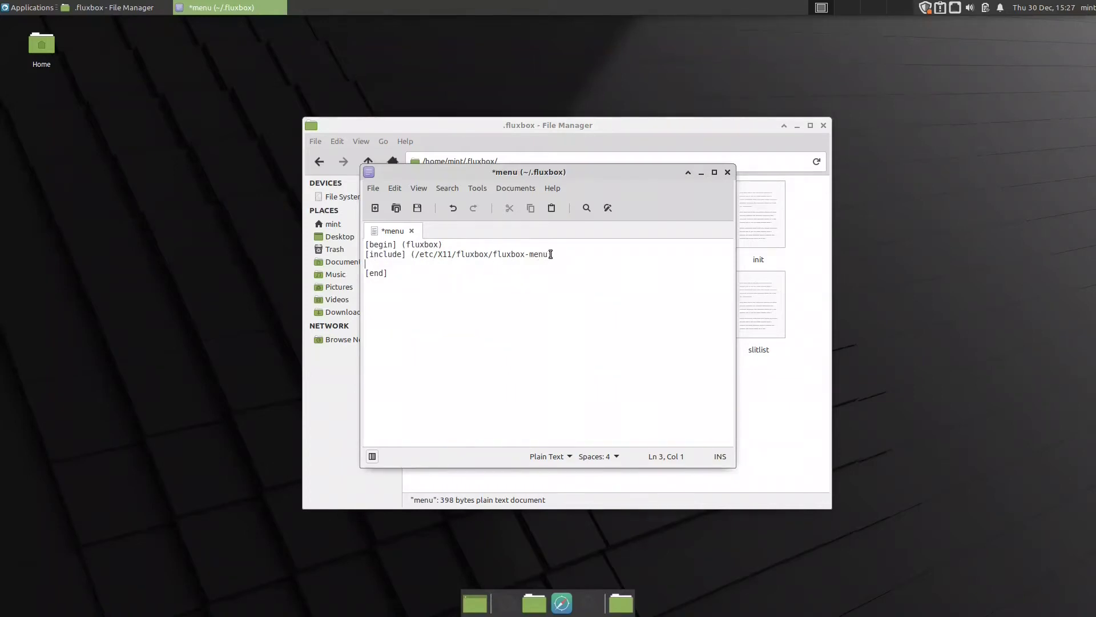
# - Paste the copied [submenu] (MyMenu) block onto empty line 3, below the include line
pyautogui.moveTo(551, 254); pyautogui.dragTo(366, 253)
pyautogui.click(379, 265)
pyautogui.rightClick(385, 263)
pyautogui.click(420, 337)
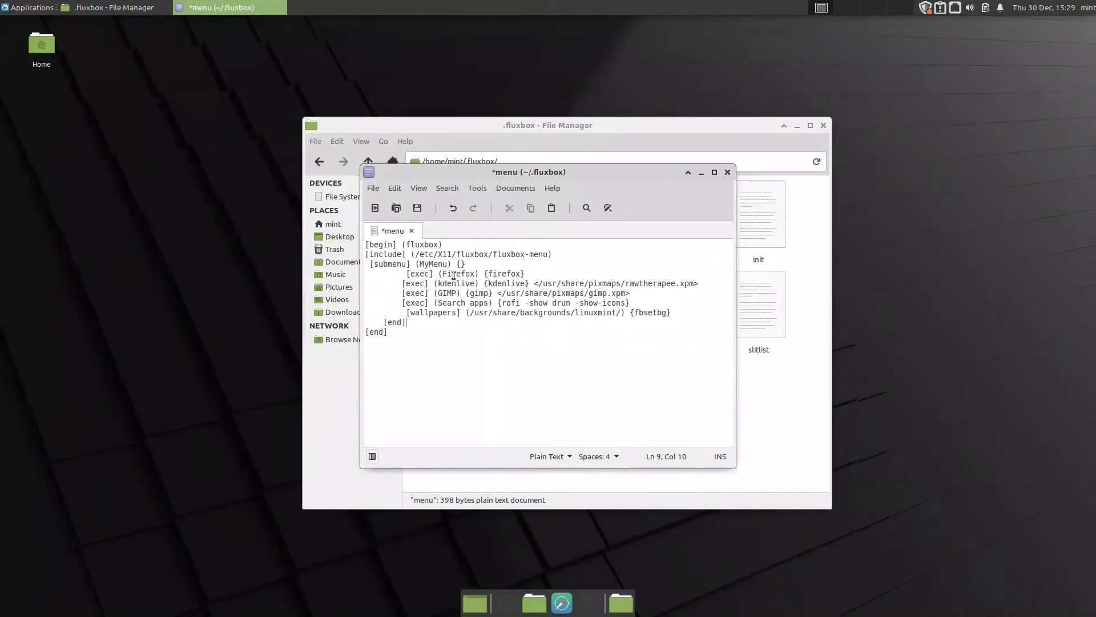
# - Delete the rawtherapee.xpm icon path from the kdenlive entry on line 5
pyautogui.moveTo(475, 273); pyautogui.dragTo(442, 273)
pyautogui.click(502, 273)
pyautogui.moveTo(534, 284); pyautogui.dragTo(701, 284)
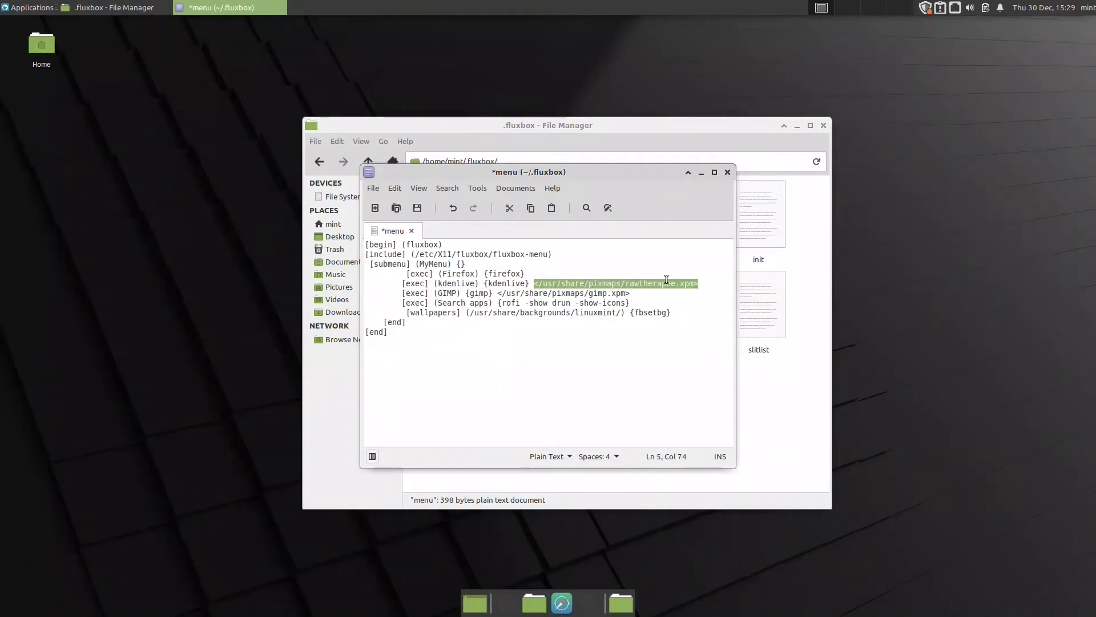
pyautogui.press('Delete')
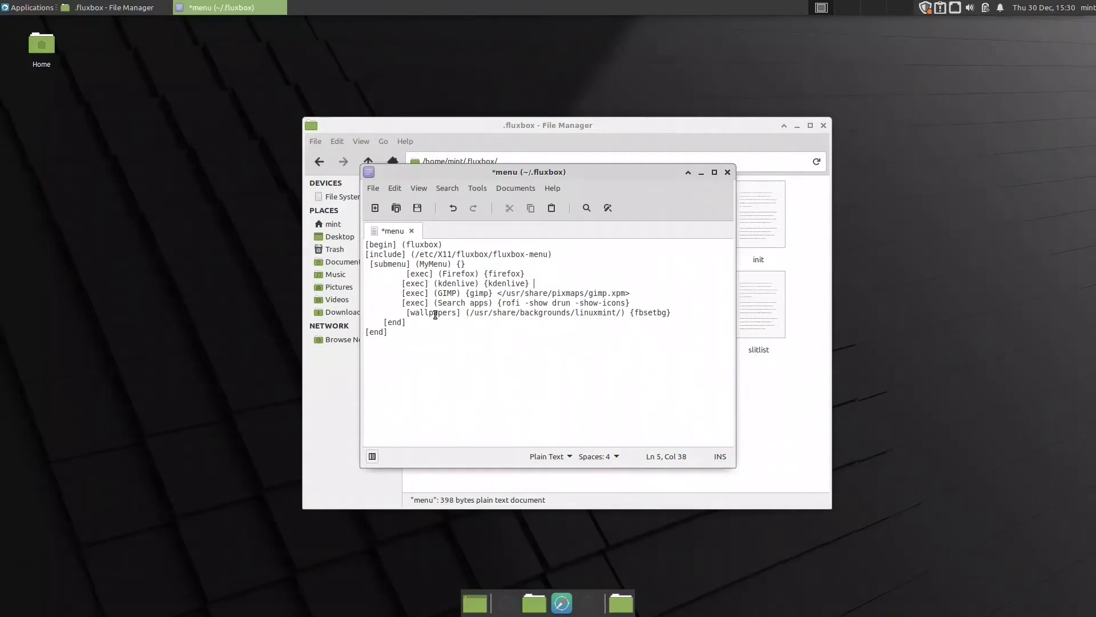
# - Close Xed, saving the changes to the menu file
pyautogui.moveTo(502, 302); pyautogui.dragTo(516, 303)
pyautogui.click(520, 331)
pyautogui.click(726, 172)
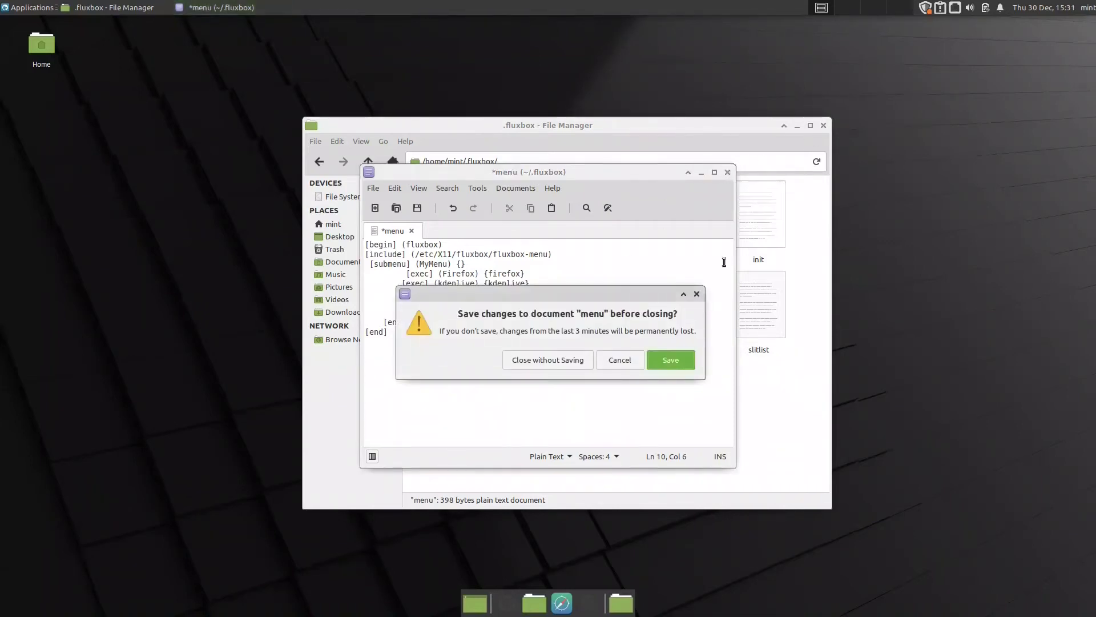
pyautogui.click(663, 361)
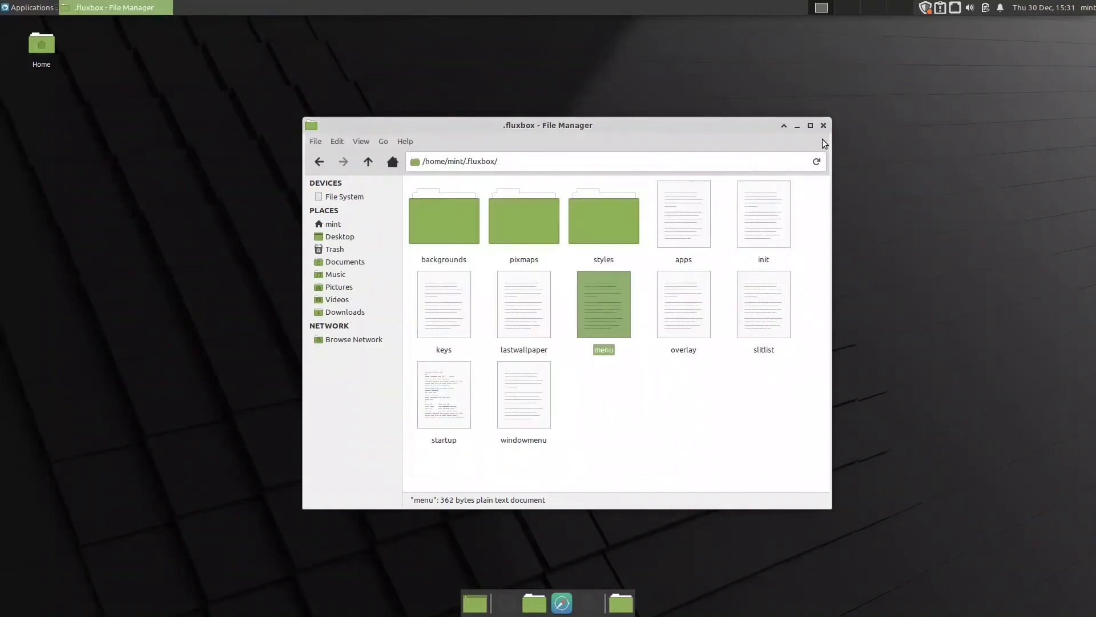
# - Close the file manager and open a terminal on the desktop
pyautogui.click(824, 125)
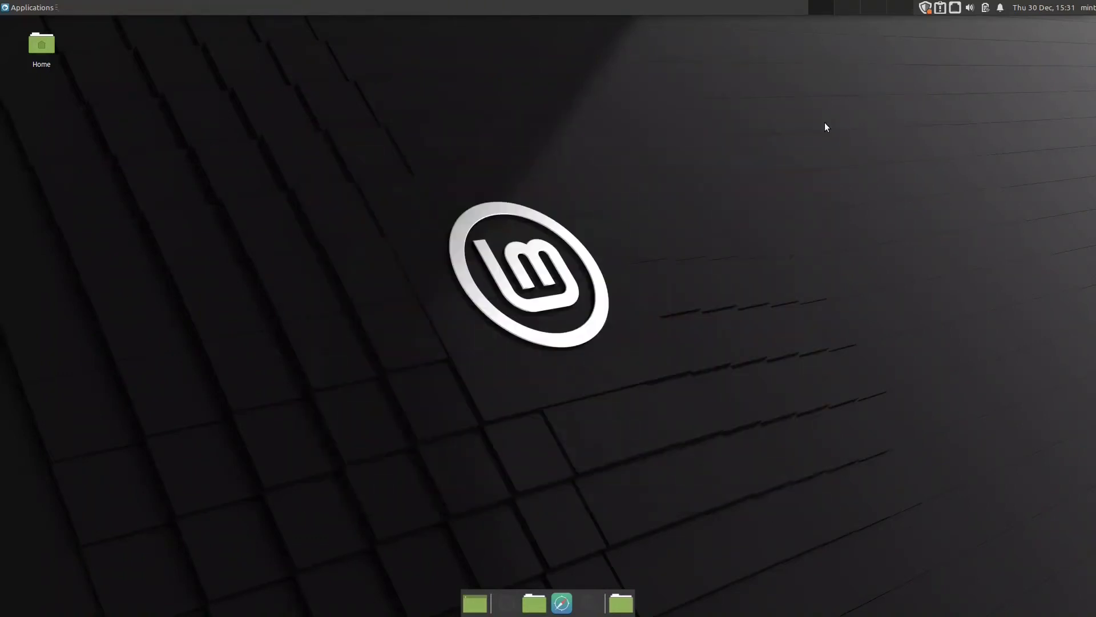
pyautogui.rightClick(507, 287)
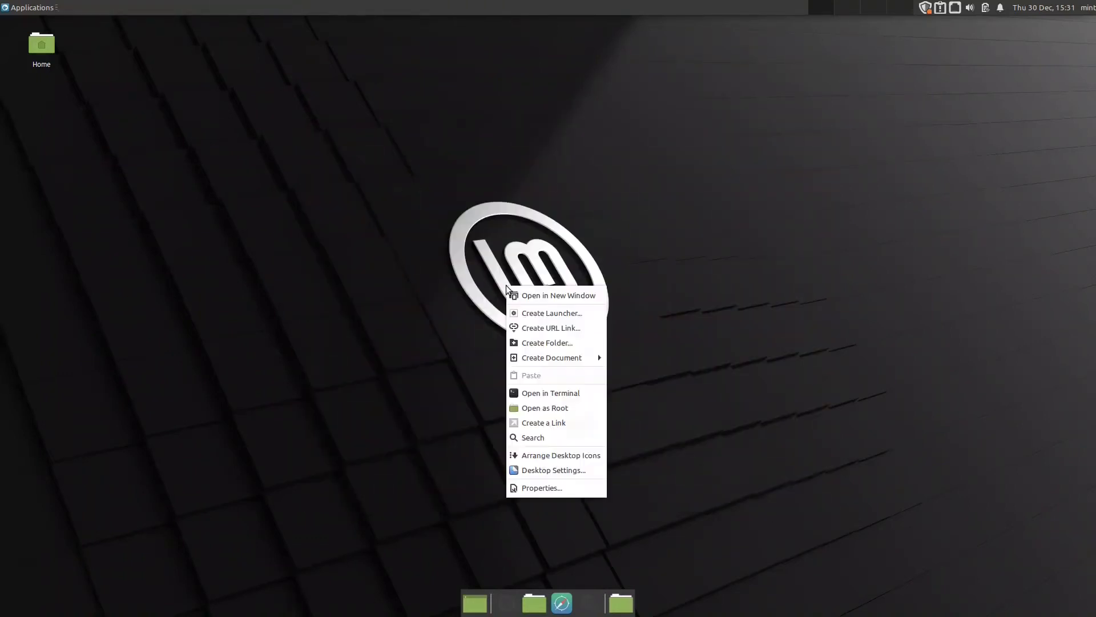
pyautogui.click(536, 394)
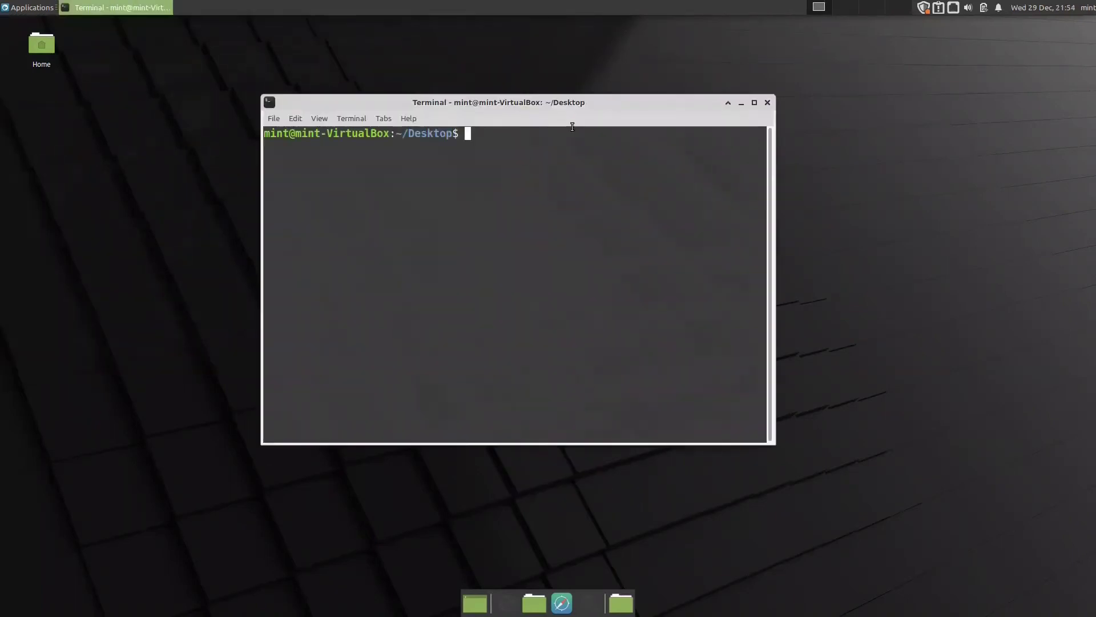
# - Install tint2, rofi and xfce4-appfinder via apt, entering the admin password and confirming with y
pyautogui.write('sudo apt install tint2 rofi xfce4')
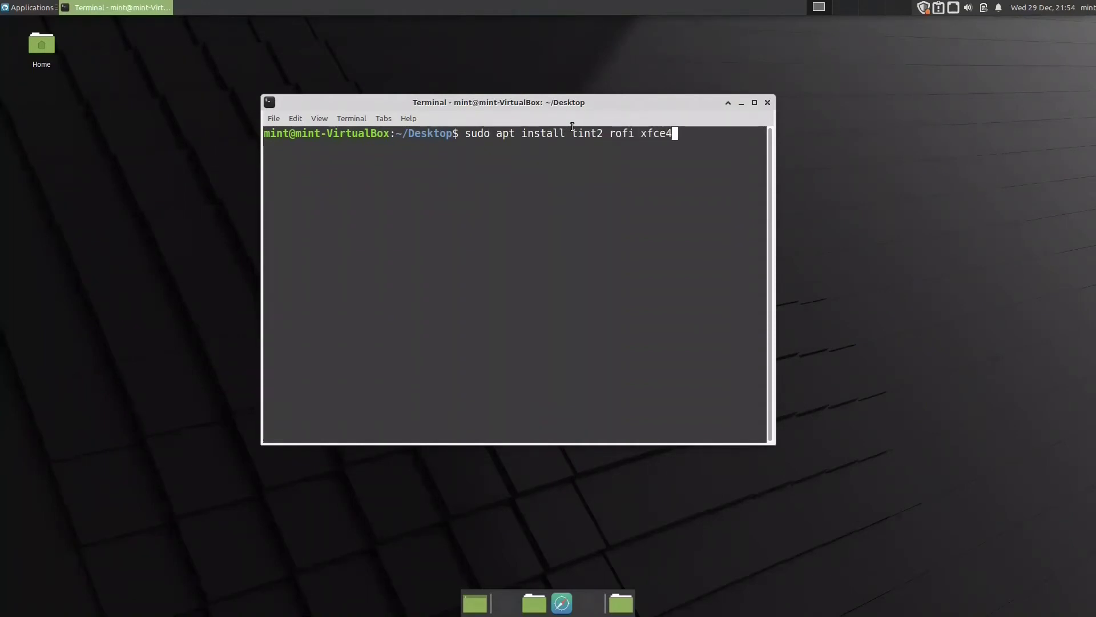
pyautogui.write('-appfinder')
pyautogui.moveTo(641, 134); pyautogui.dragTo(734, 133)
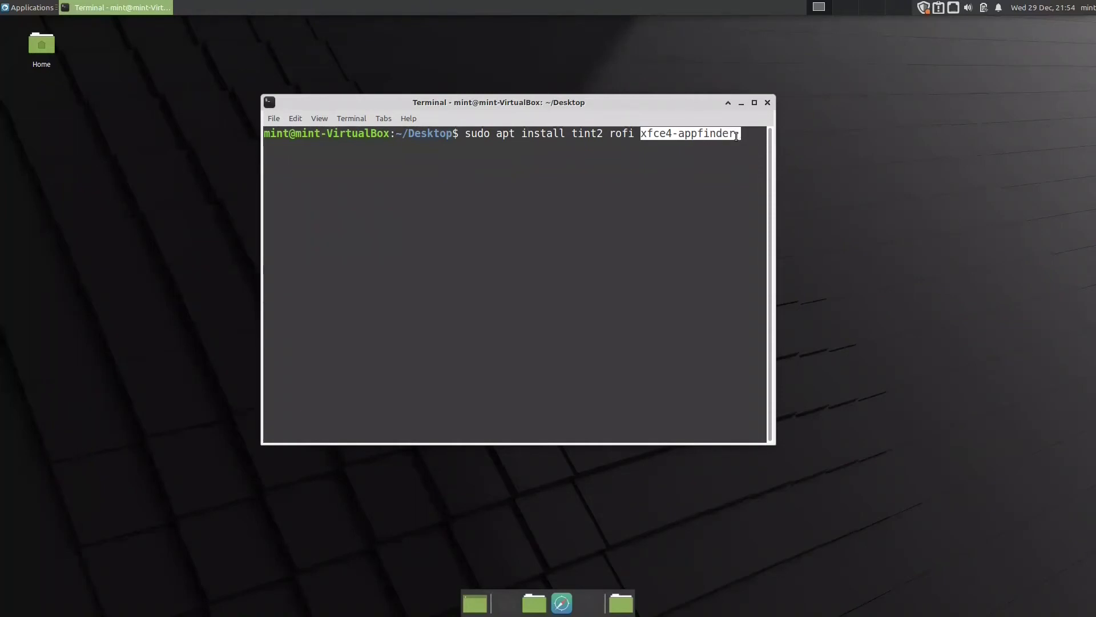
pyautogui.click(757, 141)
pyautogui.press('Return')
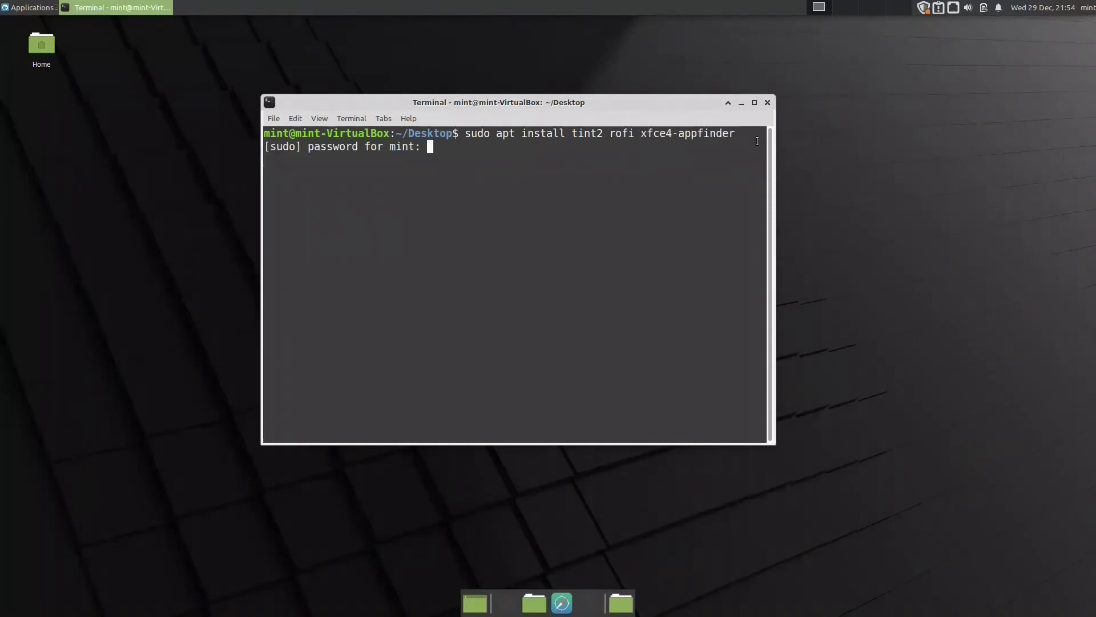
pyautogui.write('m')
pyautogui.press('Return')
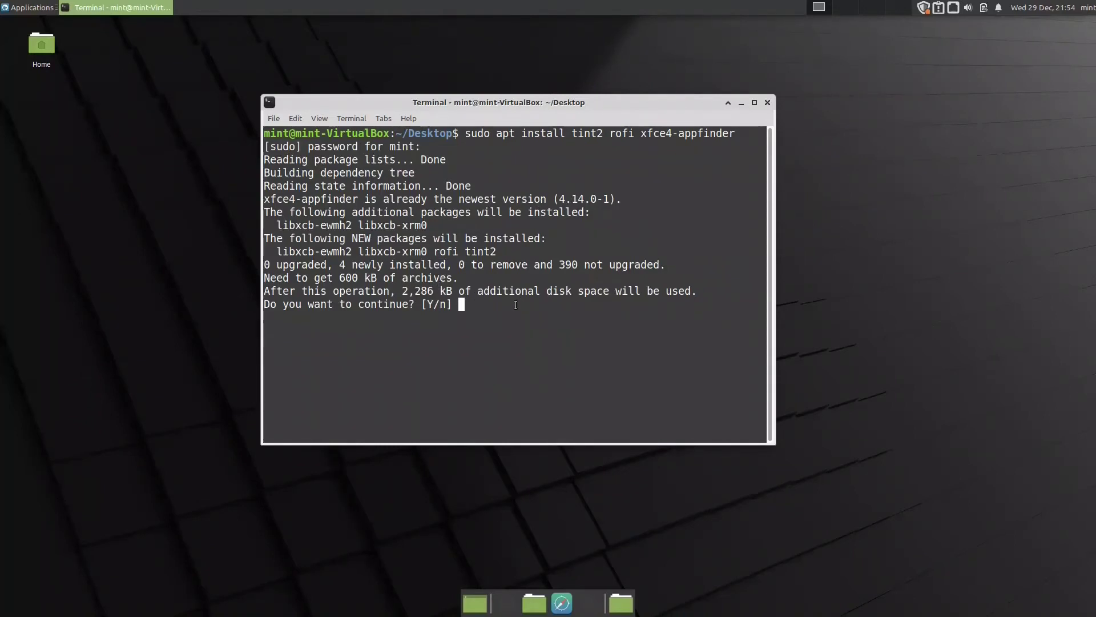
pyautogui.write('y')
pyautogui.press('Return')
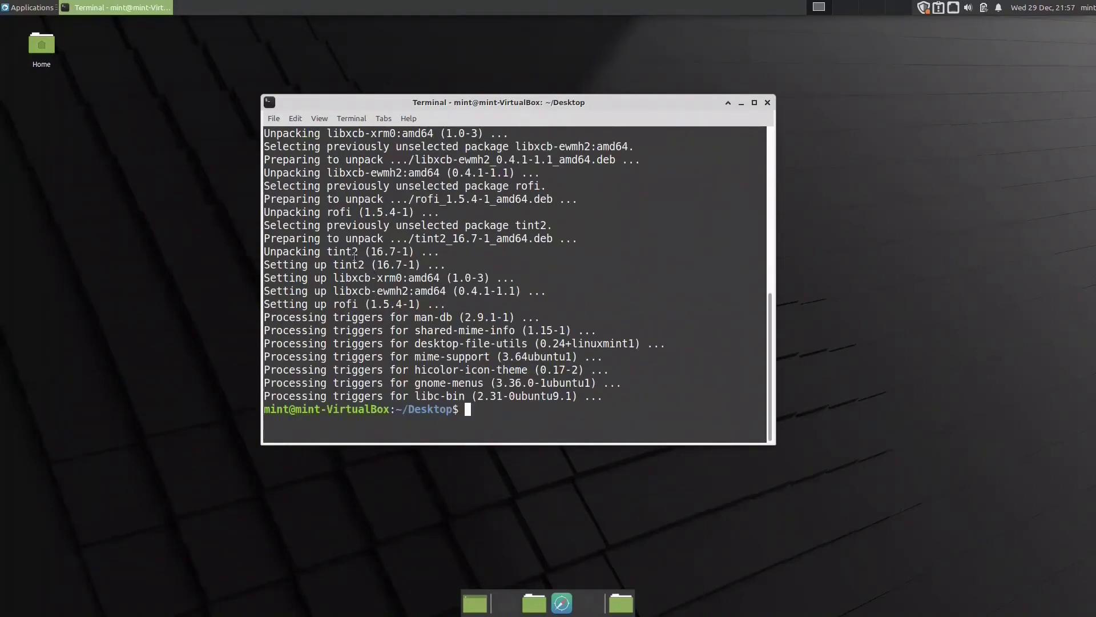
pyautogui.doubleClick(365, 265)
# - Run rofi -show drun -show-icons, browse the app list, filter it with 'fire', then dismiss it
pyautogui.click(475, 408)
pyautogui.write('rofi -show drun -show-icons')
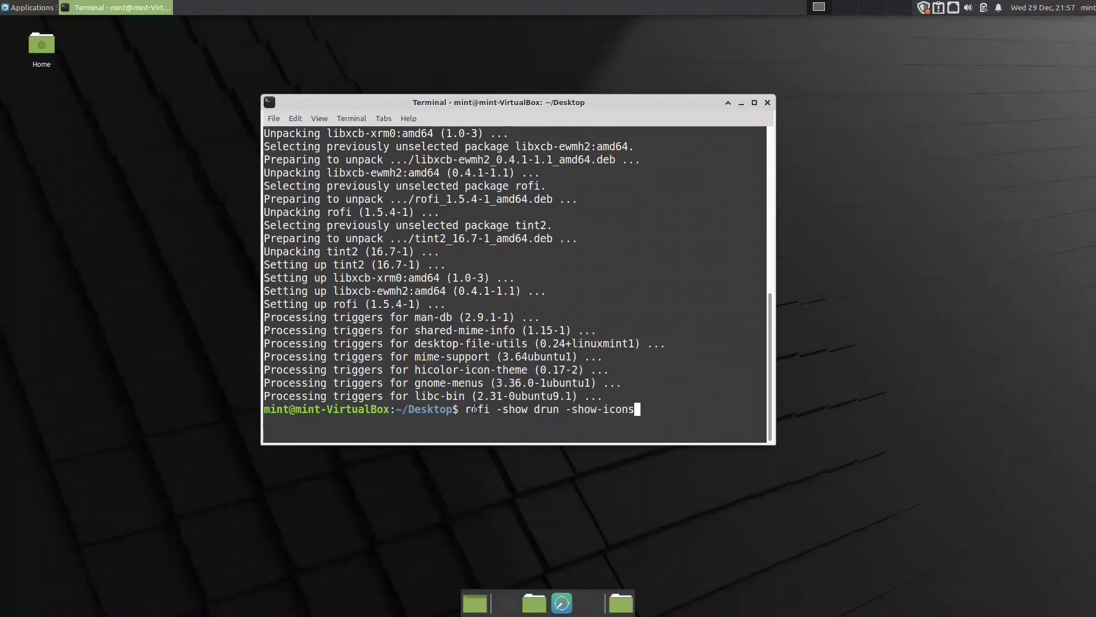
pyautogui.press('Return')
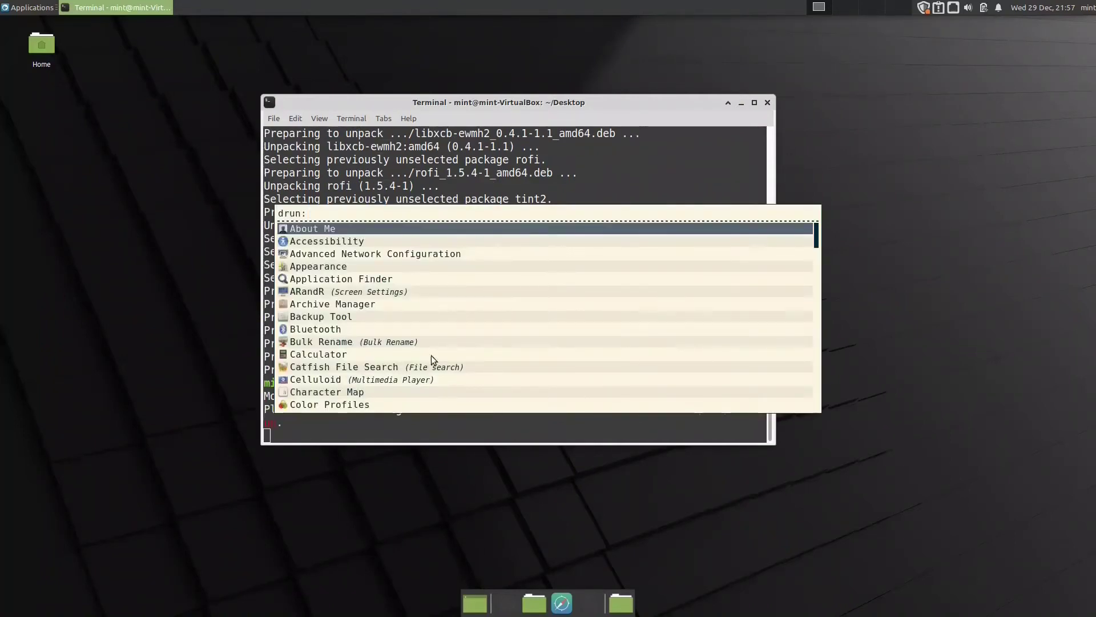
pyautogui.scroll(-6, 402, 257)
pyautogui.scroll(7, 403, 257)
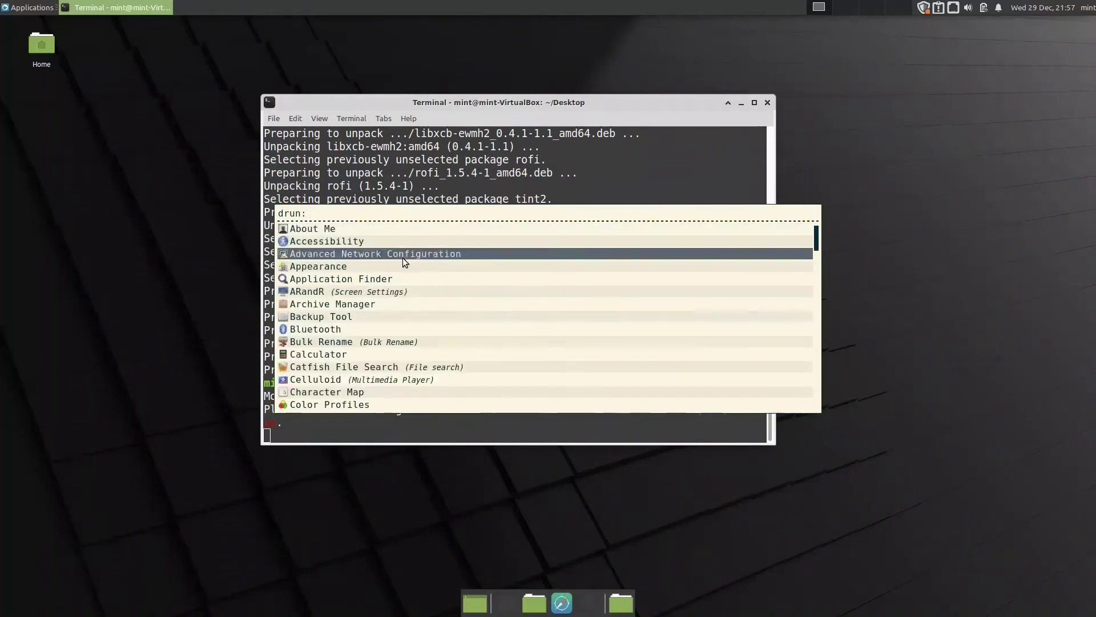
pyautogui.click(403, 264)
pyautogui.scroll(5, 403, 258)
pyautogui.scroll(-3, 402, 258)
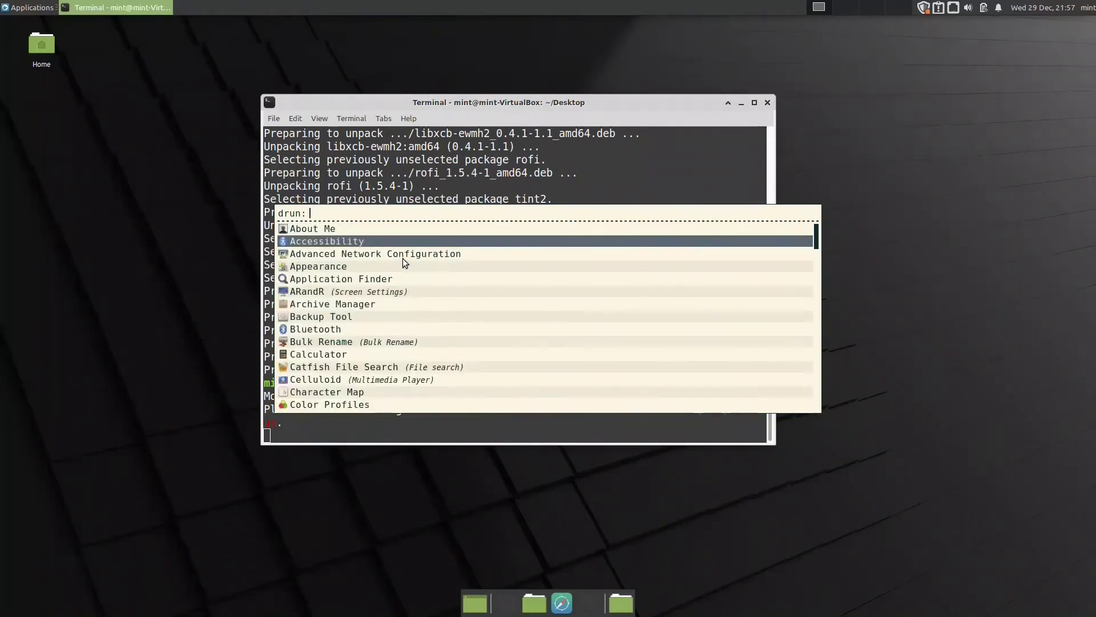
pyautogui.write('fi')
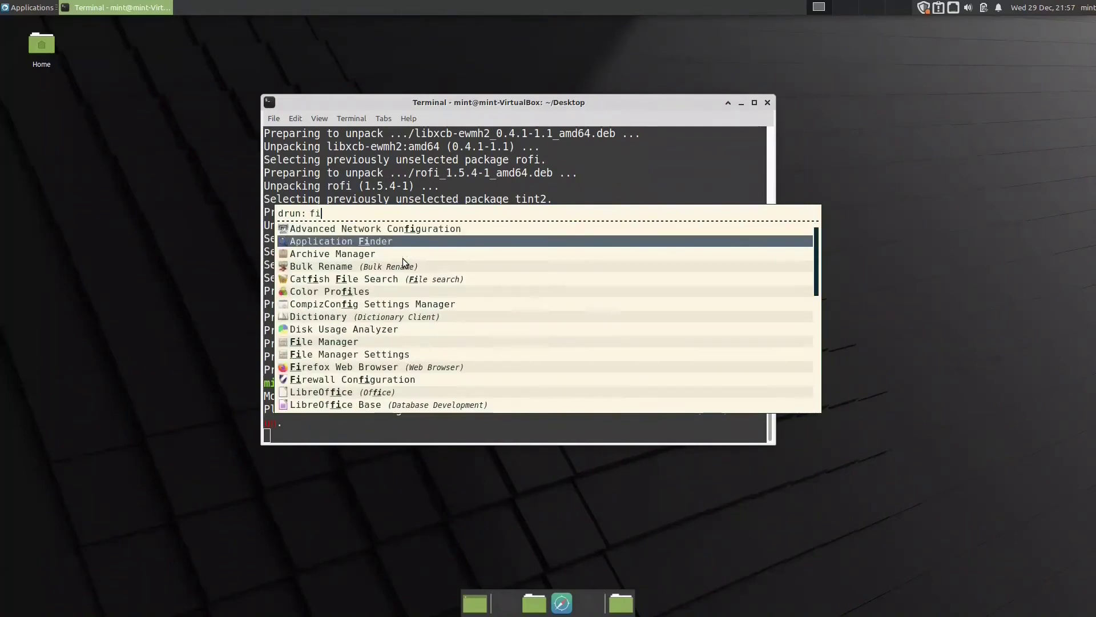
pyautogui.write('re')
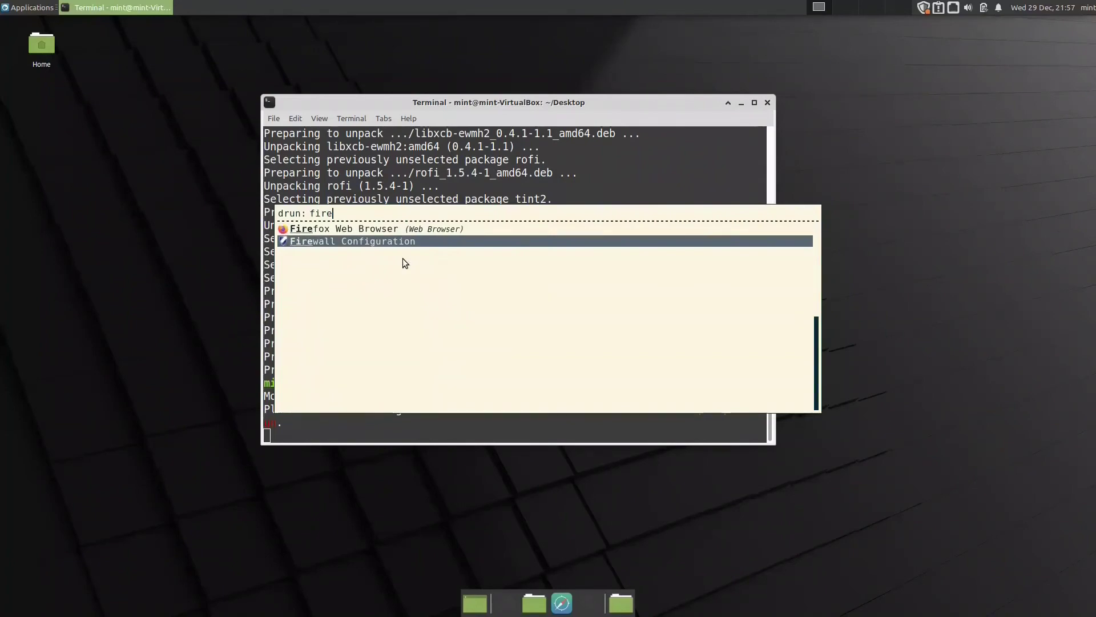
pyautogui.click(407, 439)
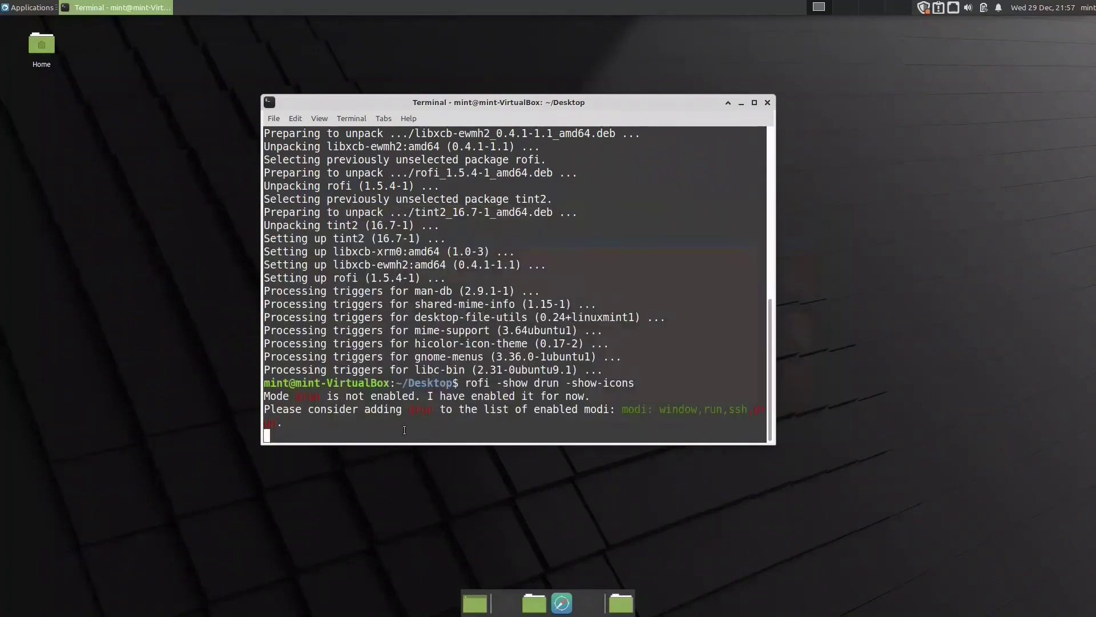
# - Close the Xfce Terminal window with its title-bar X button
pyautogui.click(767, 104)
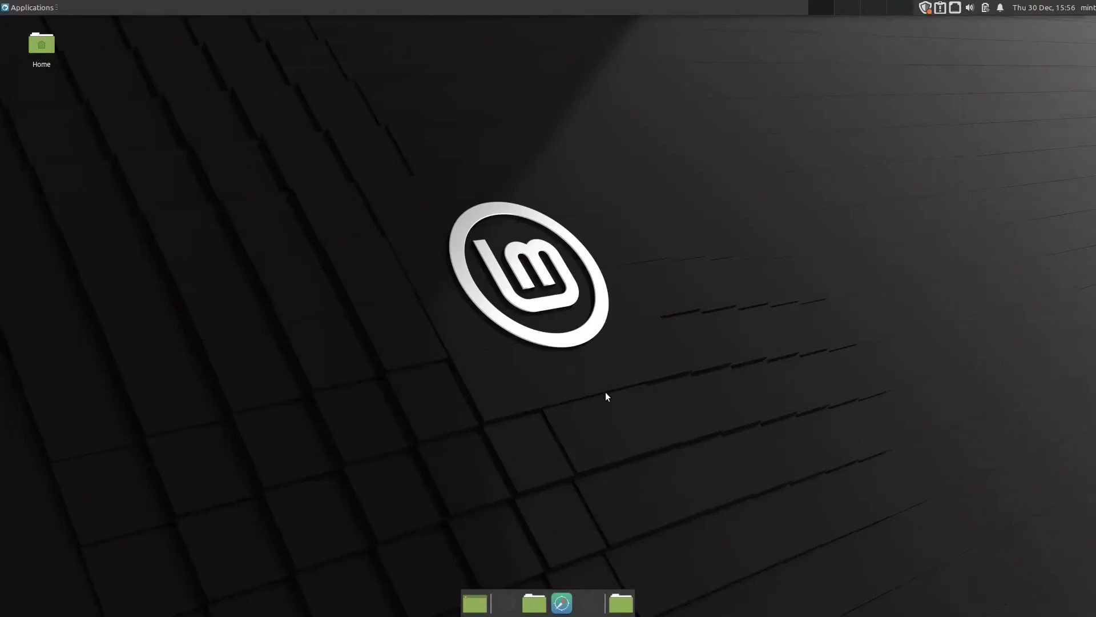
# - Open the Home folder in Thunar from the dock, centre the window, and enter .fluxbox
pyautogui.click(537, 605)
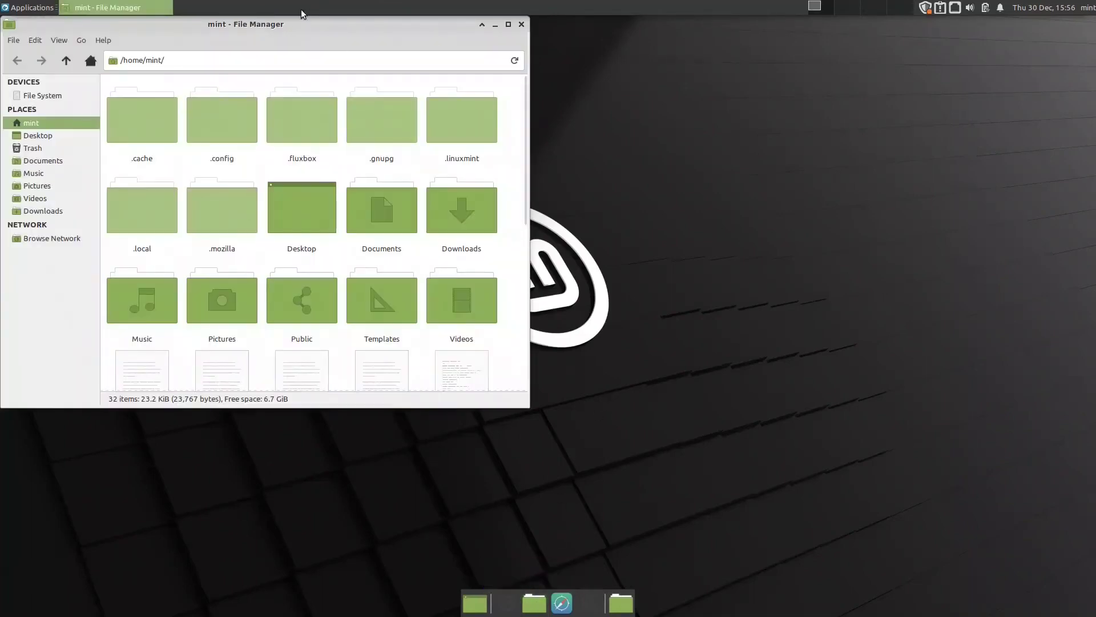
pyautogui.moveTo(304, 25); pyautogui.dragTo(590, 77)
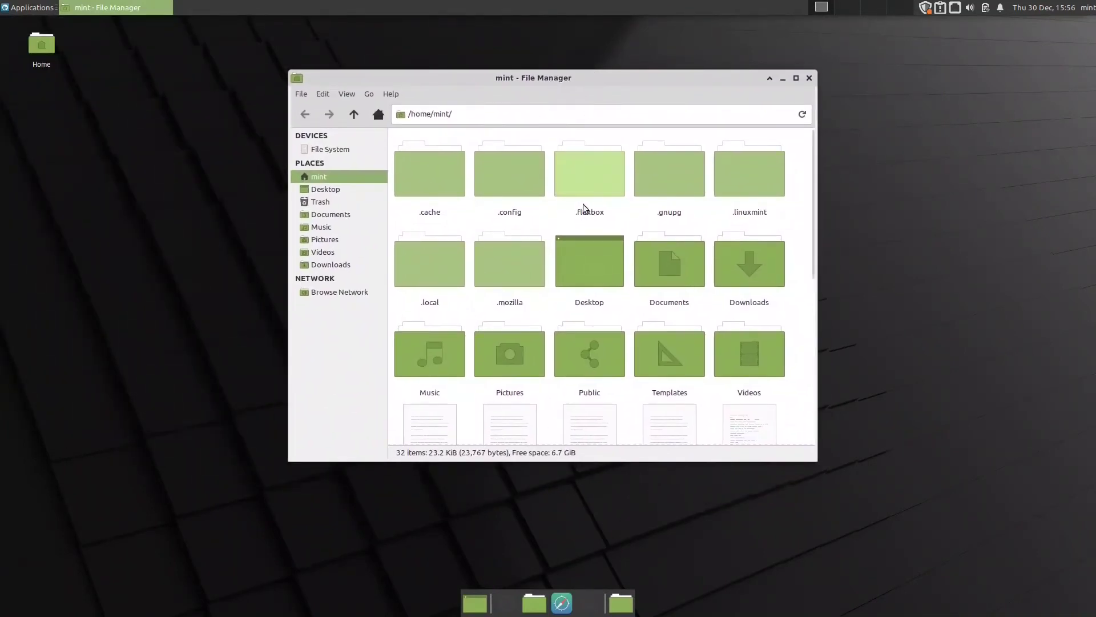
pyautogui.click(593, 185)
pyautogui.doubleClick(594, 185)
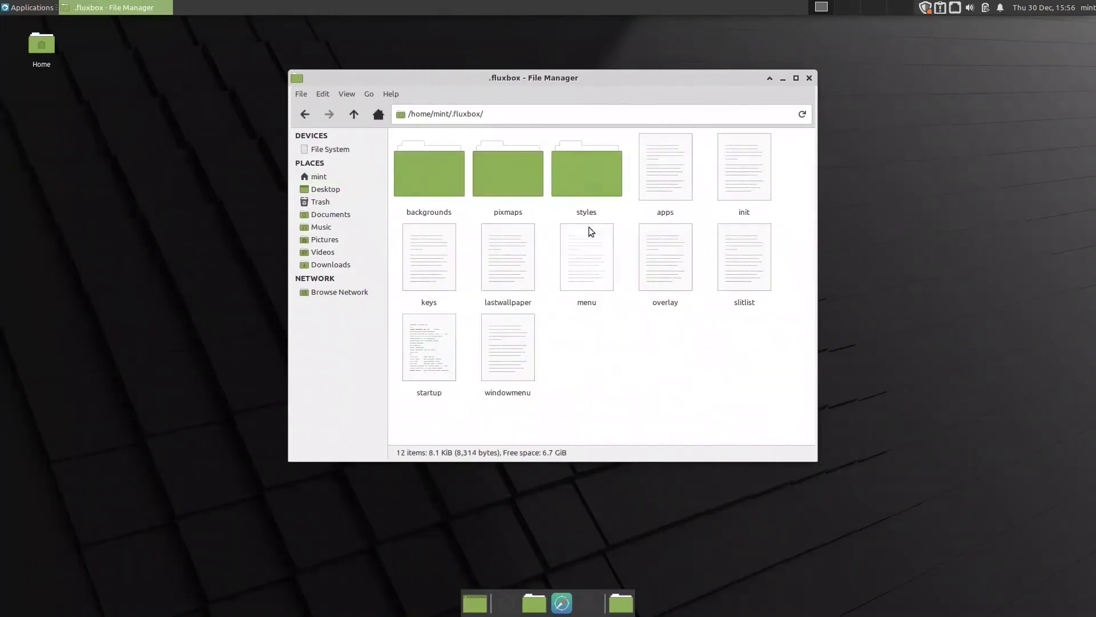
# - Add a 'tint2 &' line above 'exec fluxbox' in the Fluxbox startup file
pyautogui.doubleClick(432, 367)
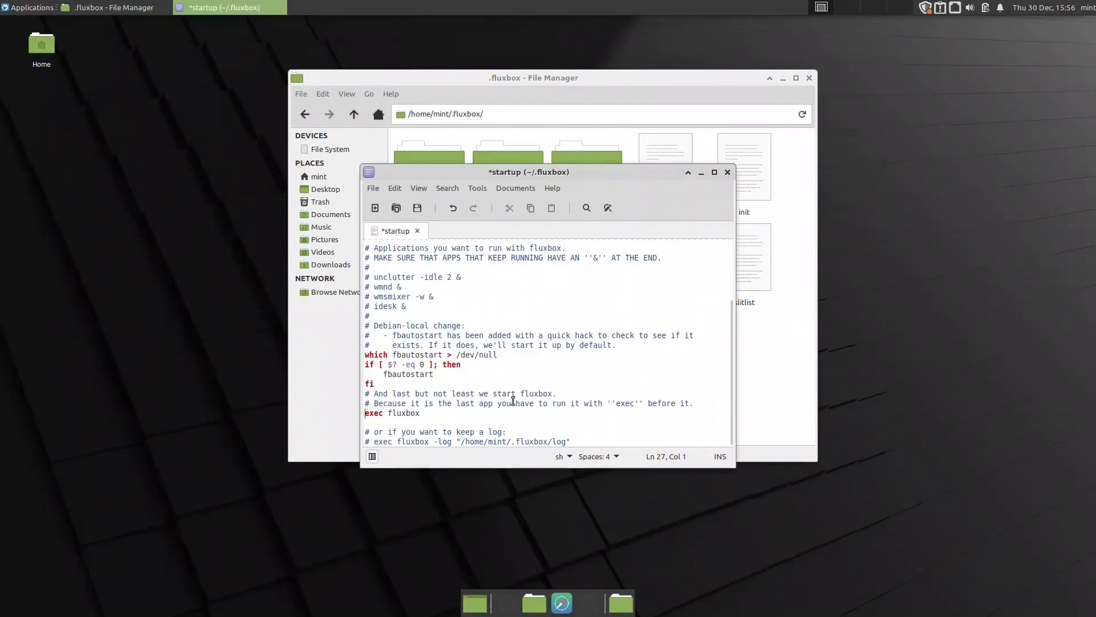
pyautogui.scroll(3, 484, 288)
pyautogui.scroll(-3, 486, 291)
pyautogui.press('Return')
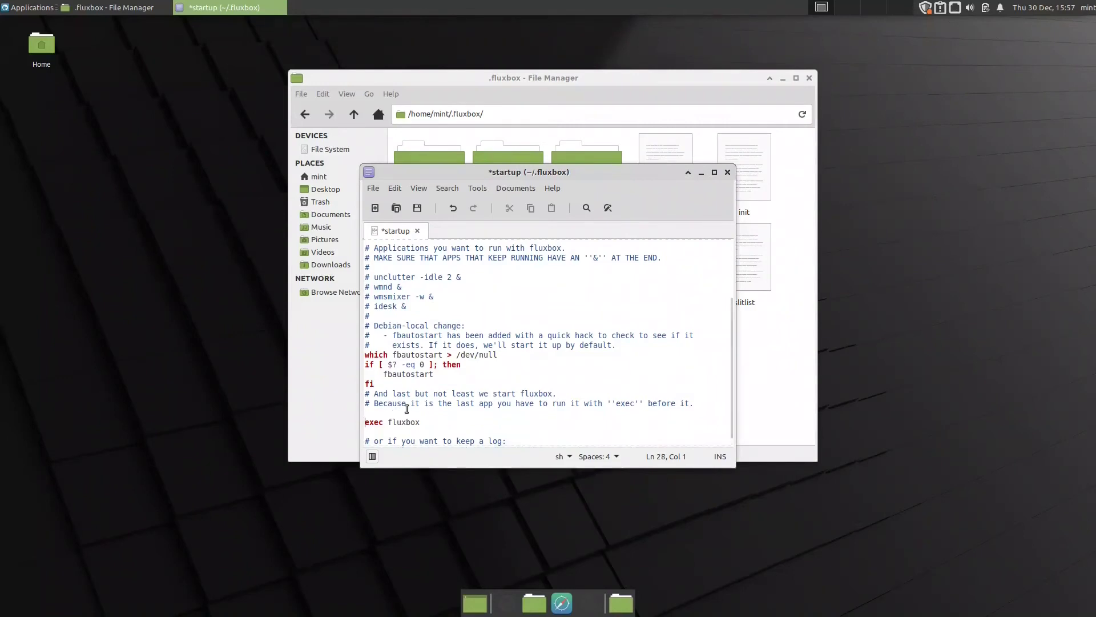
pyautogui.click(370, 411)
pyautogui.write('t')
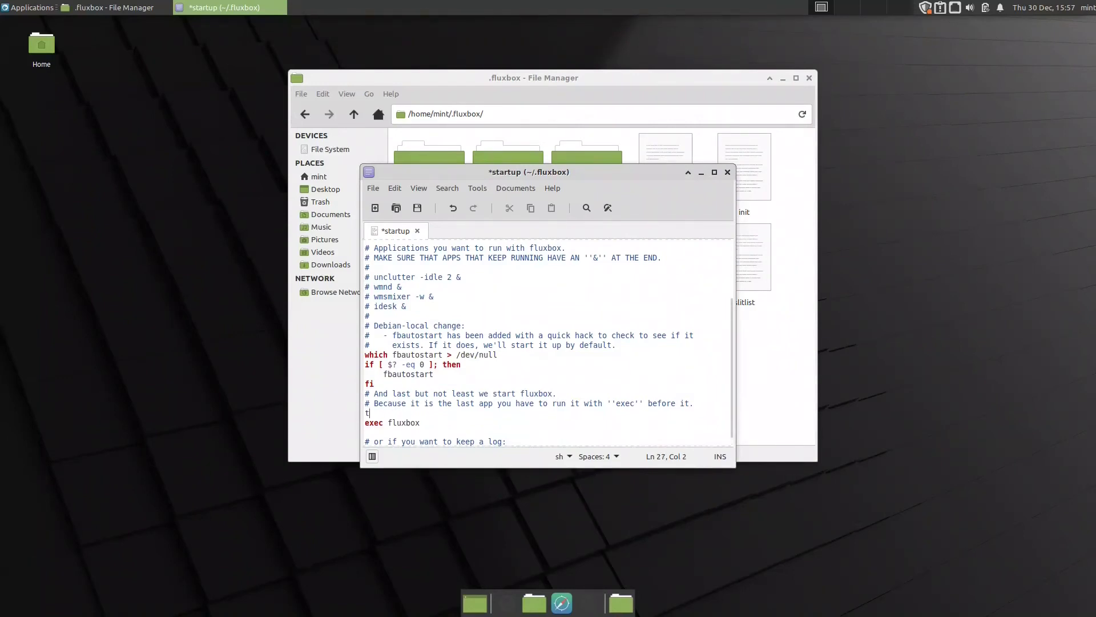
pyautogui.write('int')
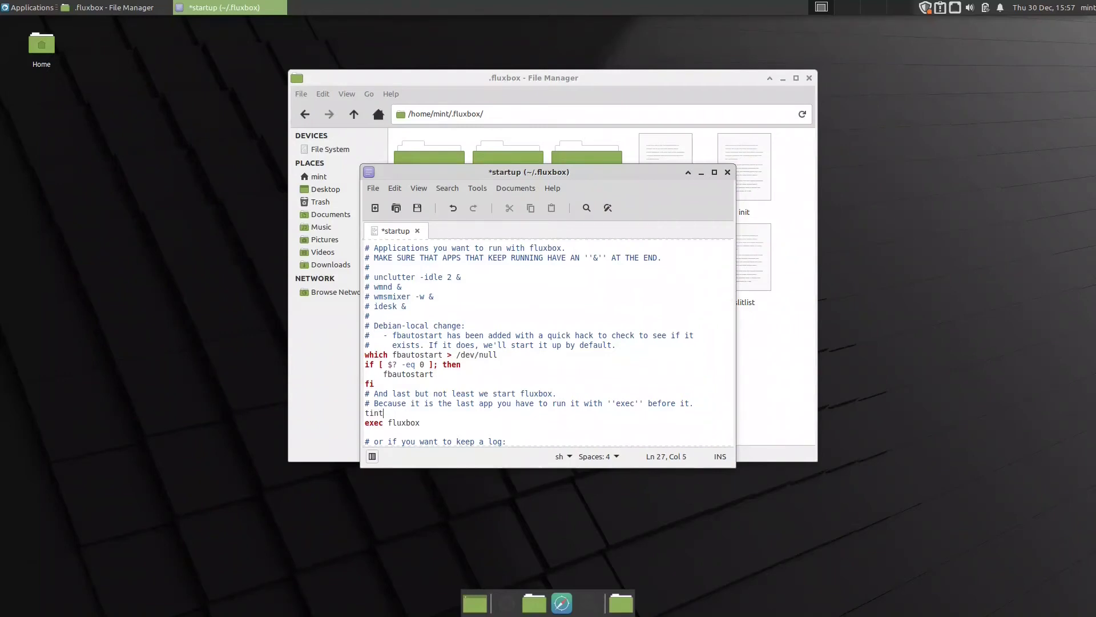
pyautogui.write('2 &')
# - Close Xed, saving the startup changes, then close the file manager
pyautogui.click(728, 173)
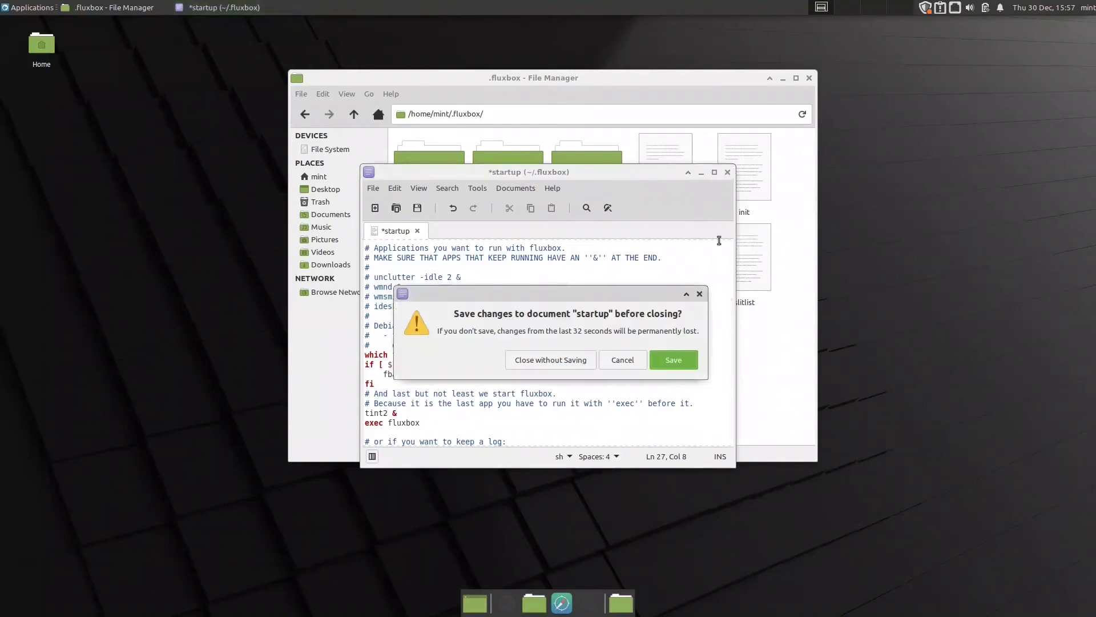
pyautogui.click(683, 359)
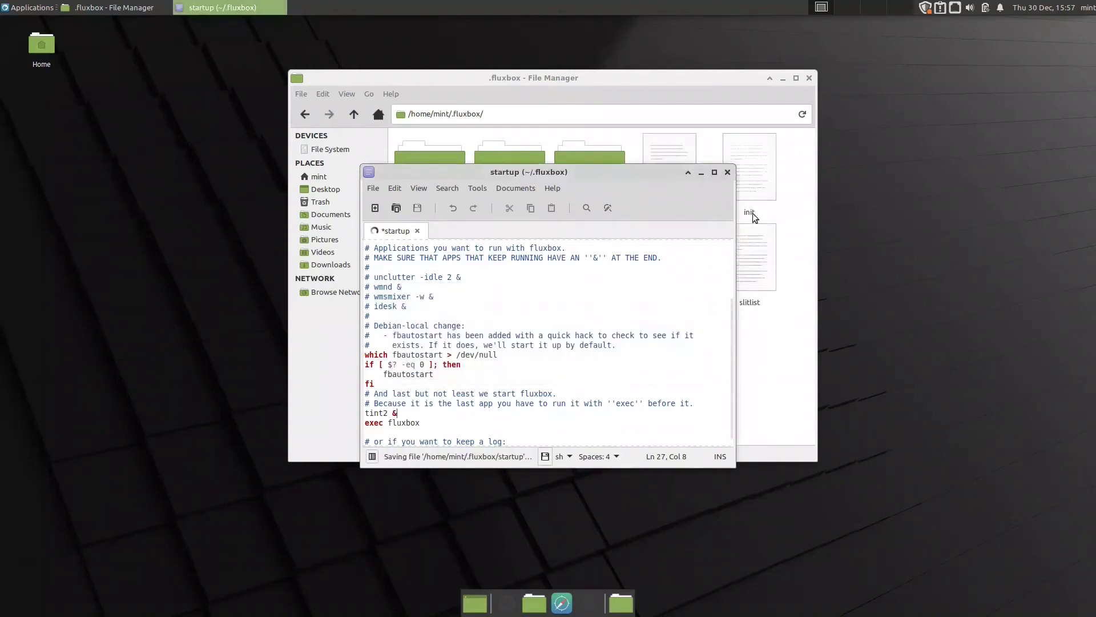
pyautogui.click(810, 78)
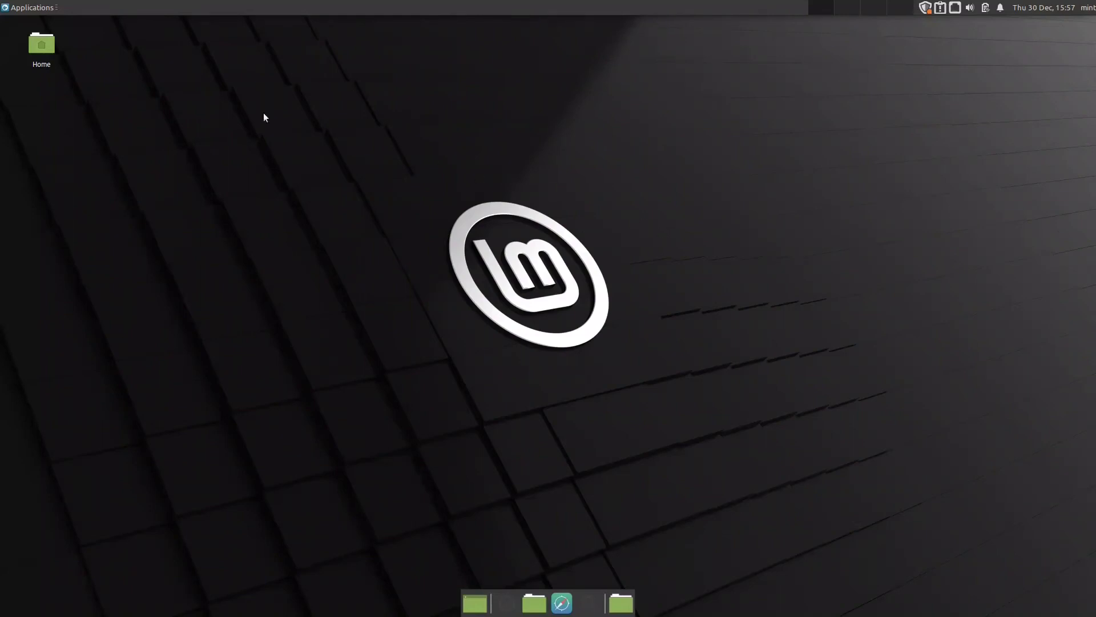
# - Open a terminal in the Desktop folder from the desktop context menu and centre it
pyautogui.click(35, 8)
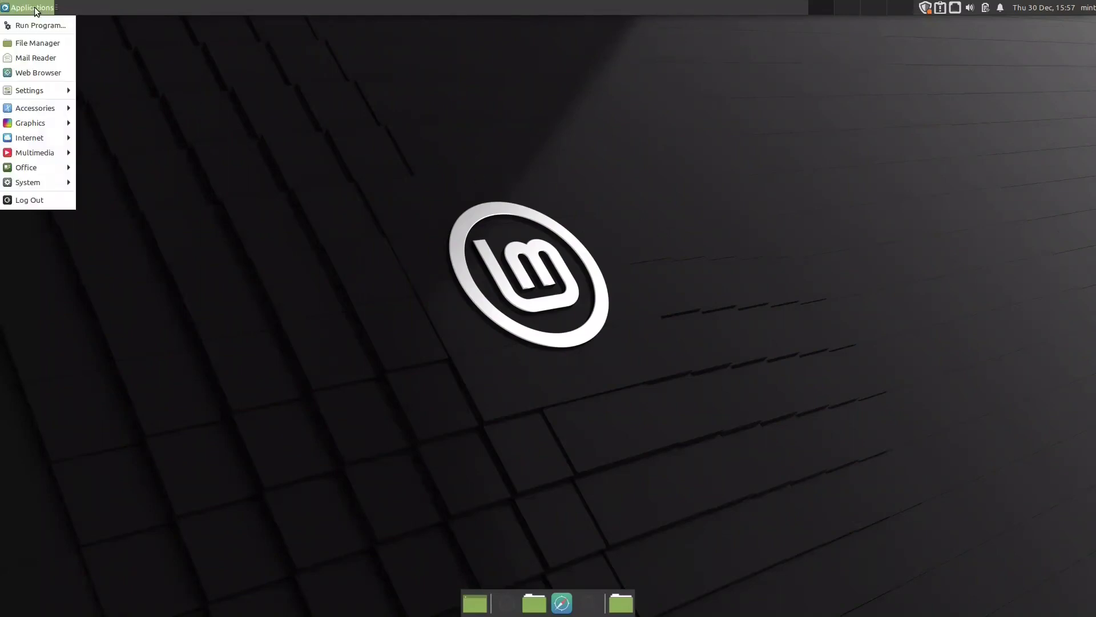
pyautogui.click(287, 162)
pyautogui.rightClick(396, 220)
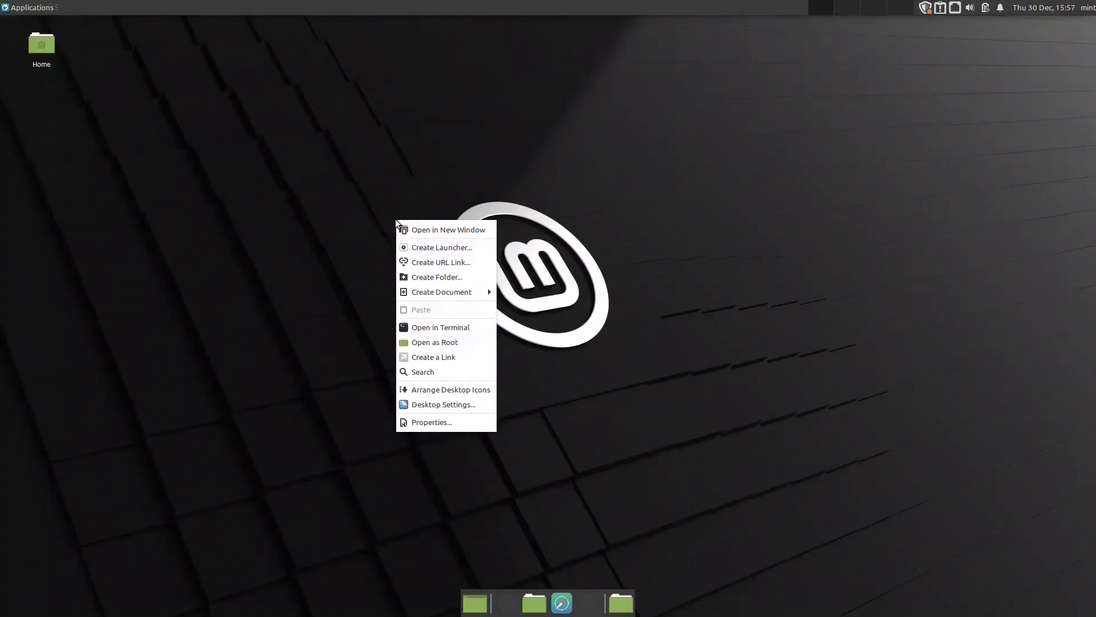
pyautogui.click(437, 330)
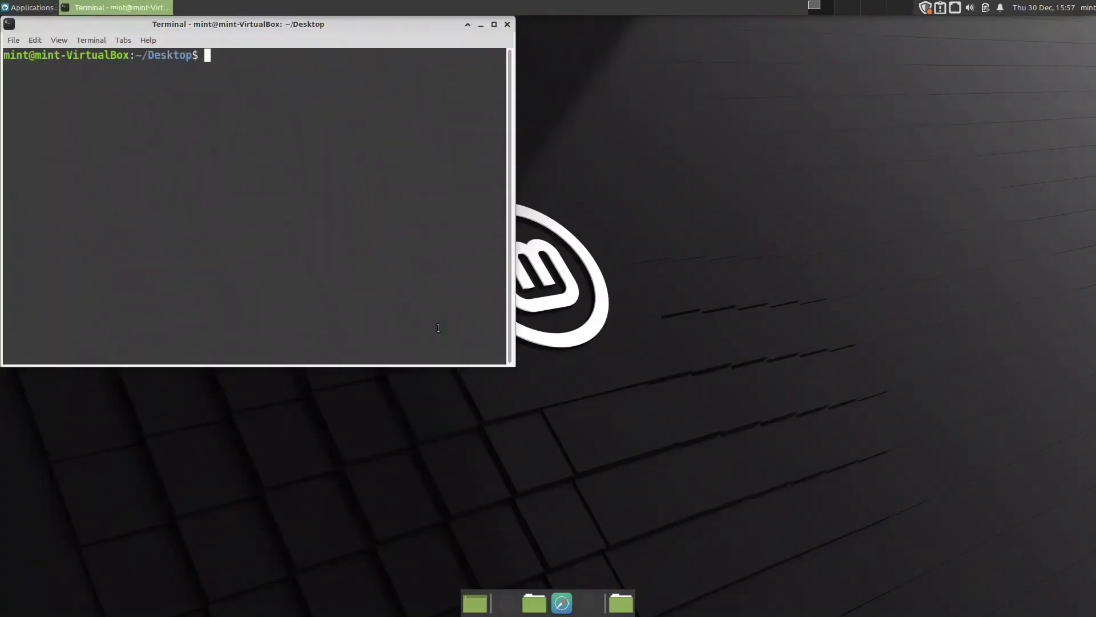
pyautogui.moveTo(323, 28); pyautogui.dragTo(647, 144)
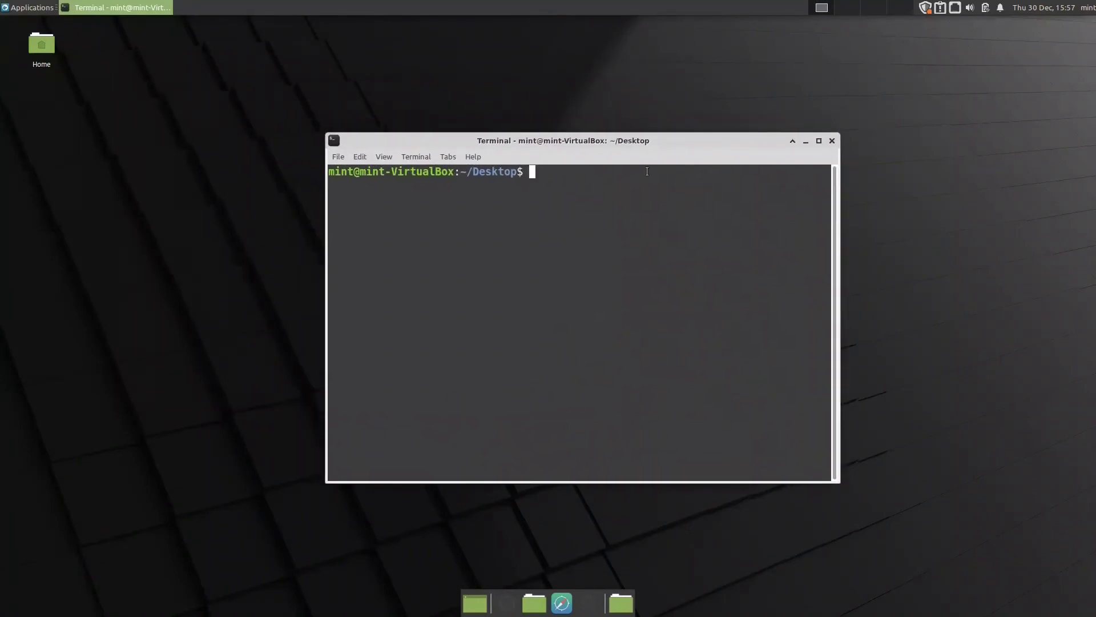
# - Try htop, then run top and select the used memory and CPU figures
pyautogui.write('htop')
pyautogui.press('Return')
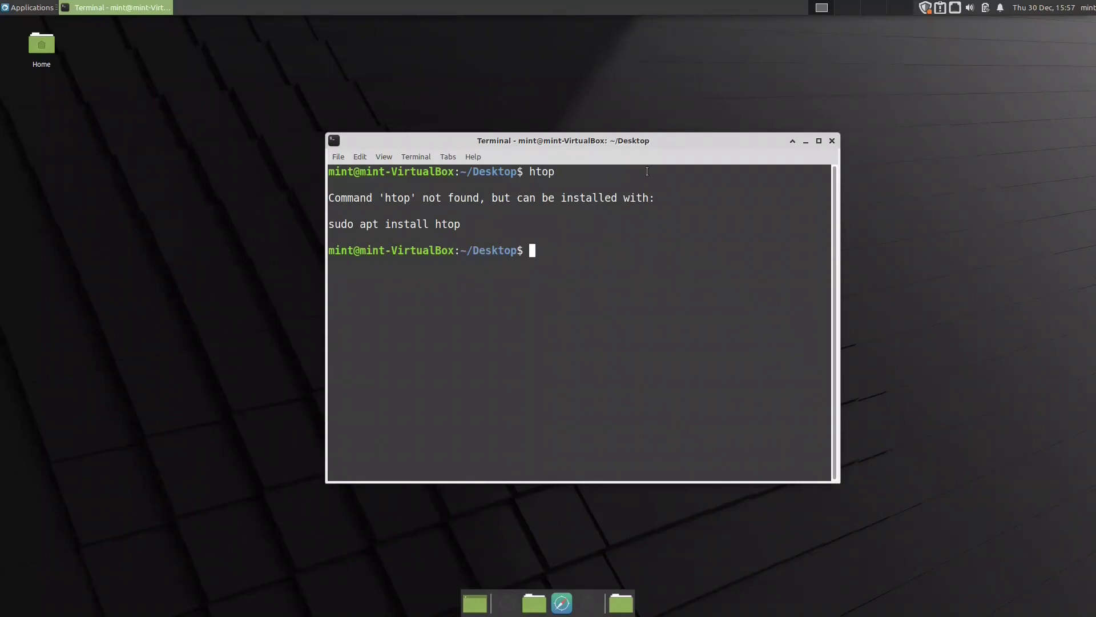
pyautogui.write('top')
pyautogui.press('Return')
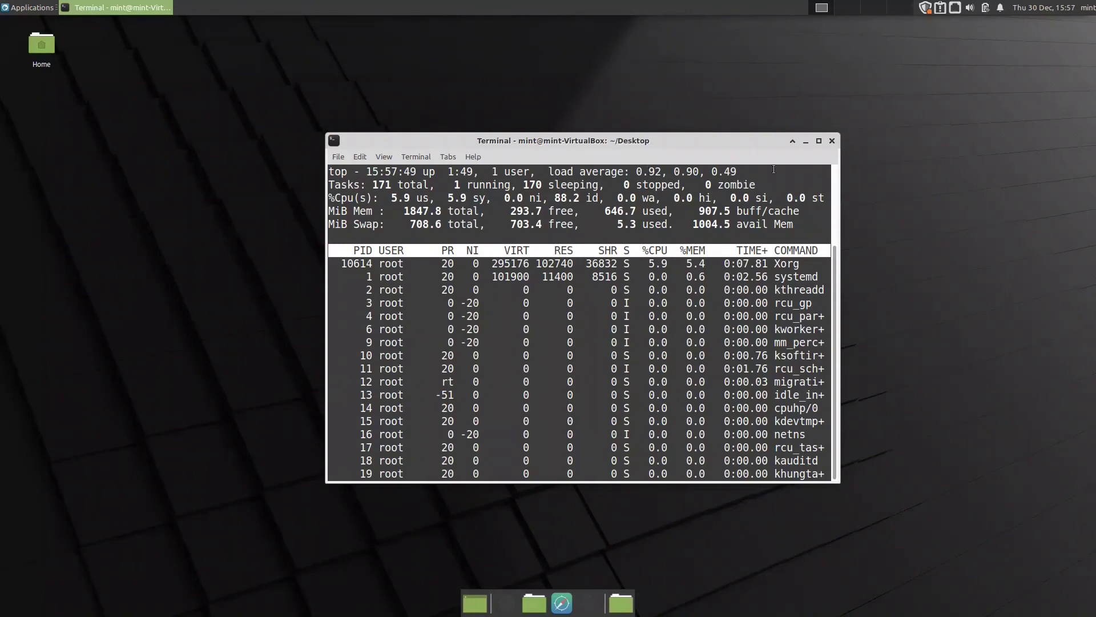
pyautogui.moveTo(605, 211); pyautogui.dragTo(636, 210)
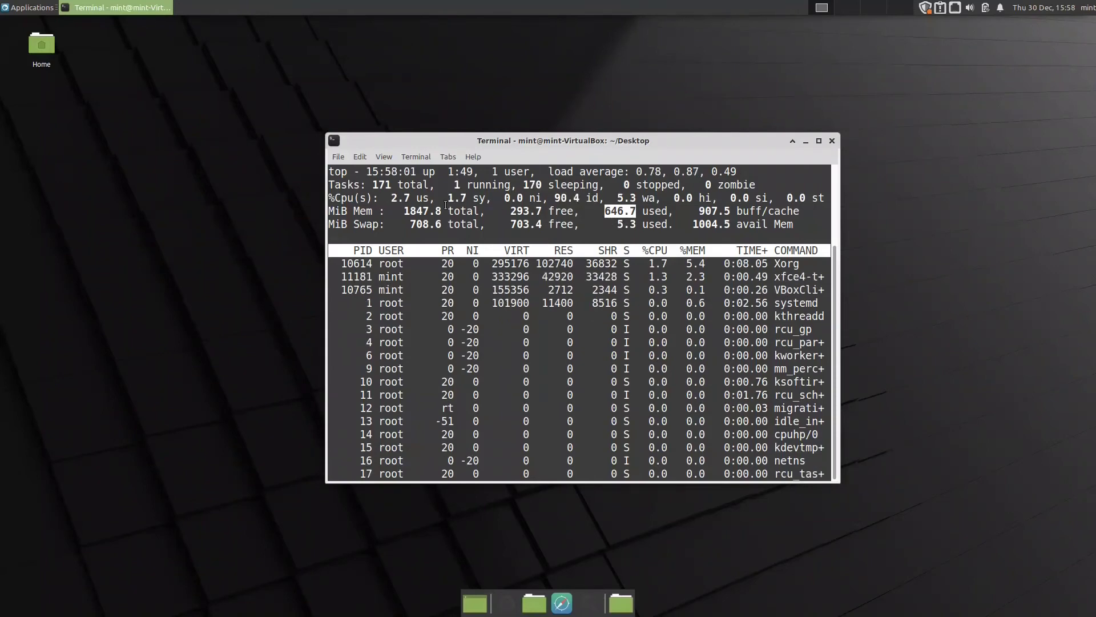
pyautogui.moveTo(391, 198); pyautogui.dragTo(483, 218)
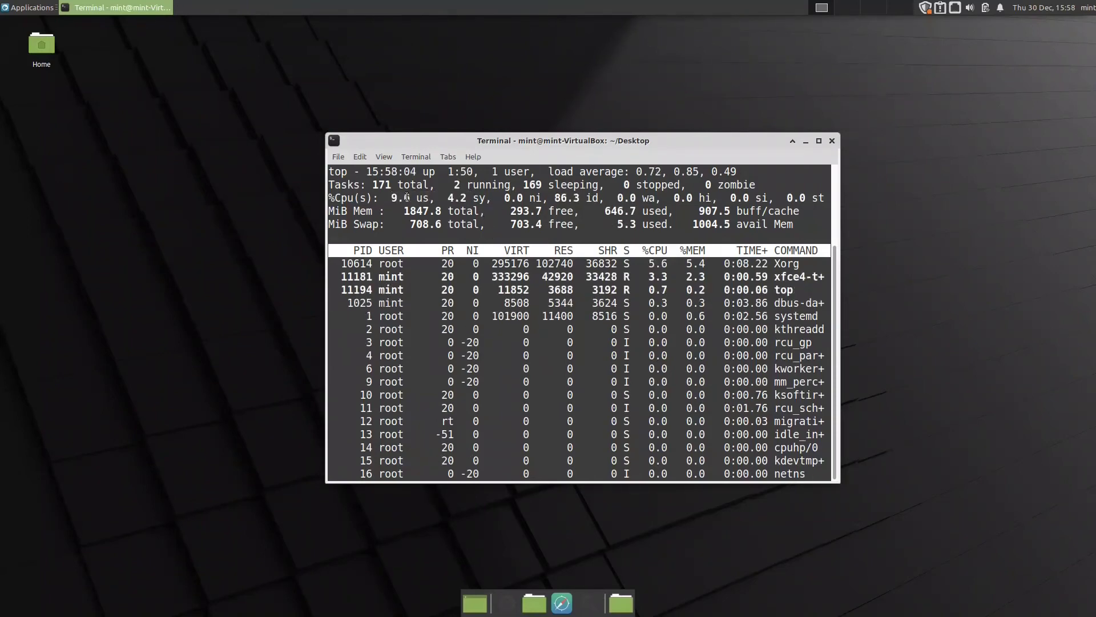
pyautogui.moveTo(392, 197); pyautogui.dragTo(465, 193)
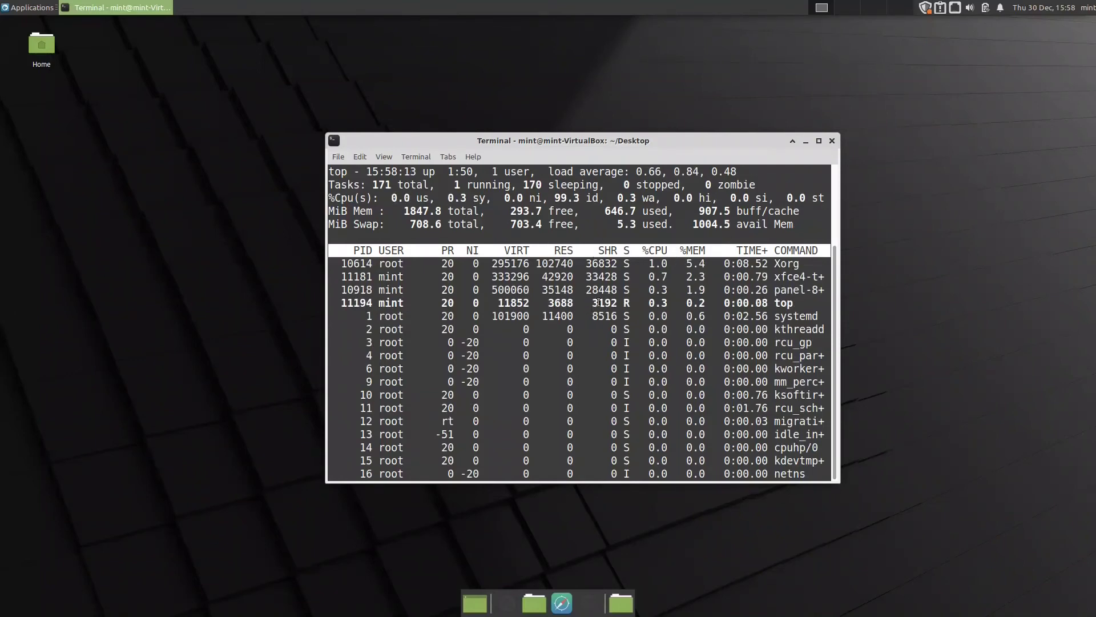
# - Close the terminal running top despite the warning and log out of Xfce
pyautogui.click(832, 141)
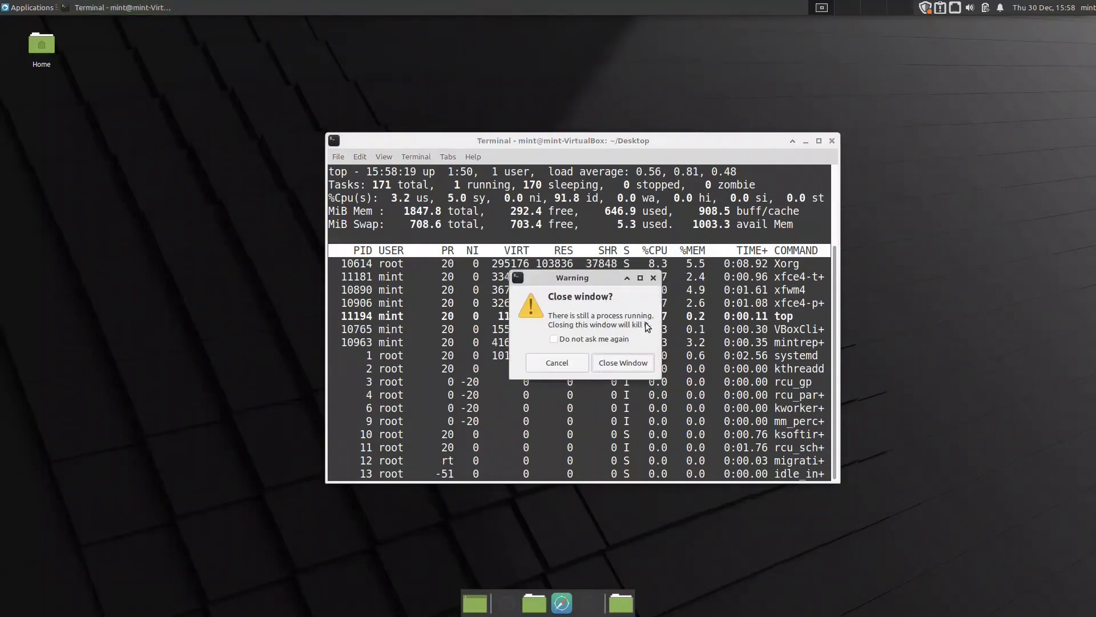
pyautogui.click(621, 361)
pyautogui.click(28, 7)
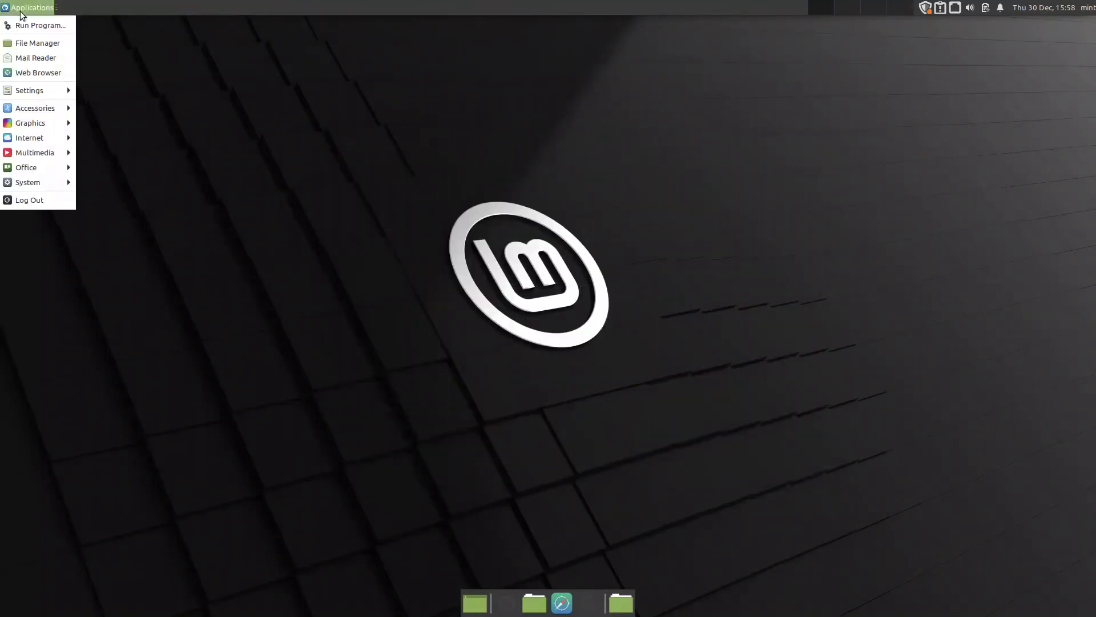
pyautogui.click(63, 198)
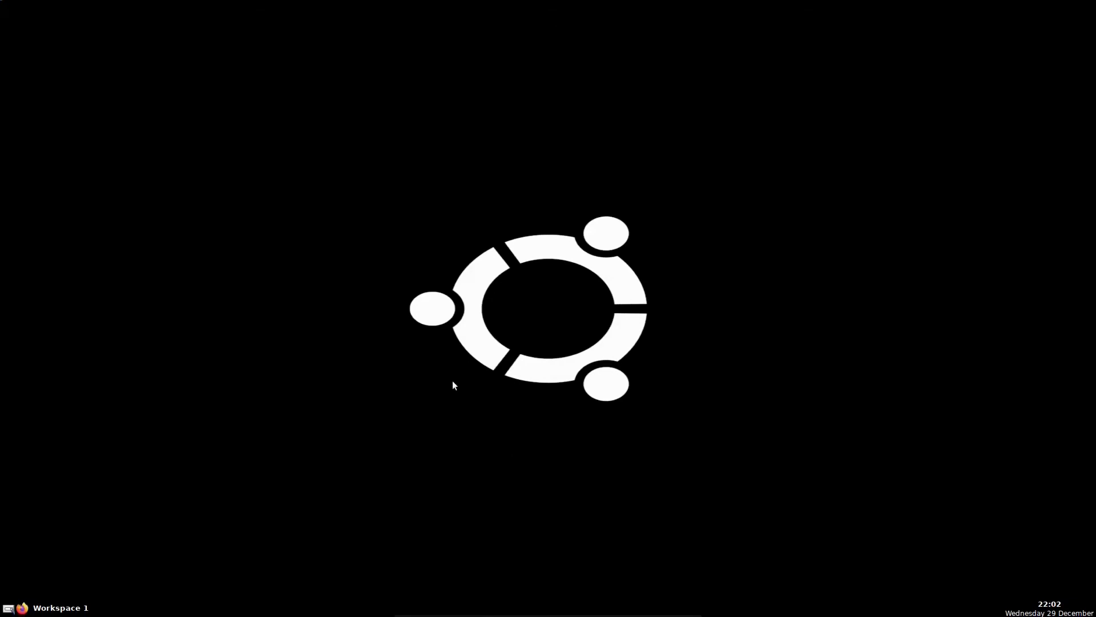
# - Try linuxmint.jpg, sele_linuxmint.png and default_background.jpg wallpapers from MyMenu, ending on a Mint logo
pyautogui.rightClick(313, 248)
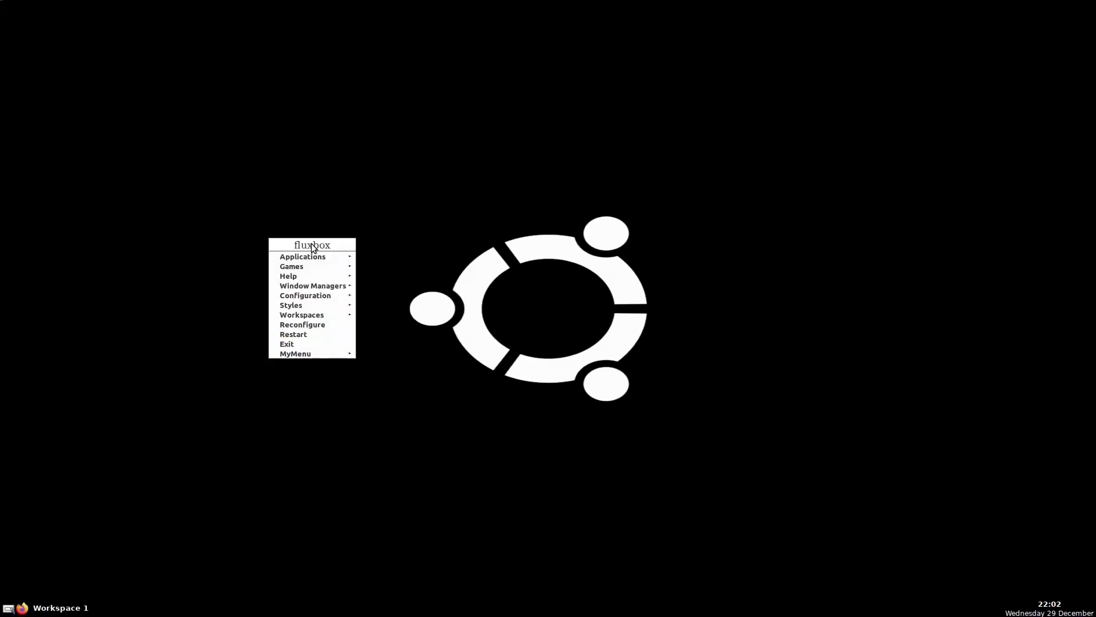
pyautogui.moveTo(307, 354)
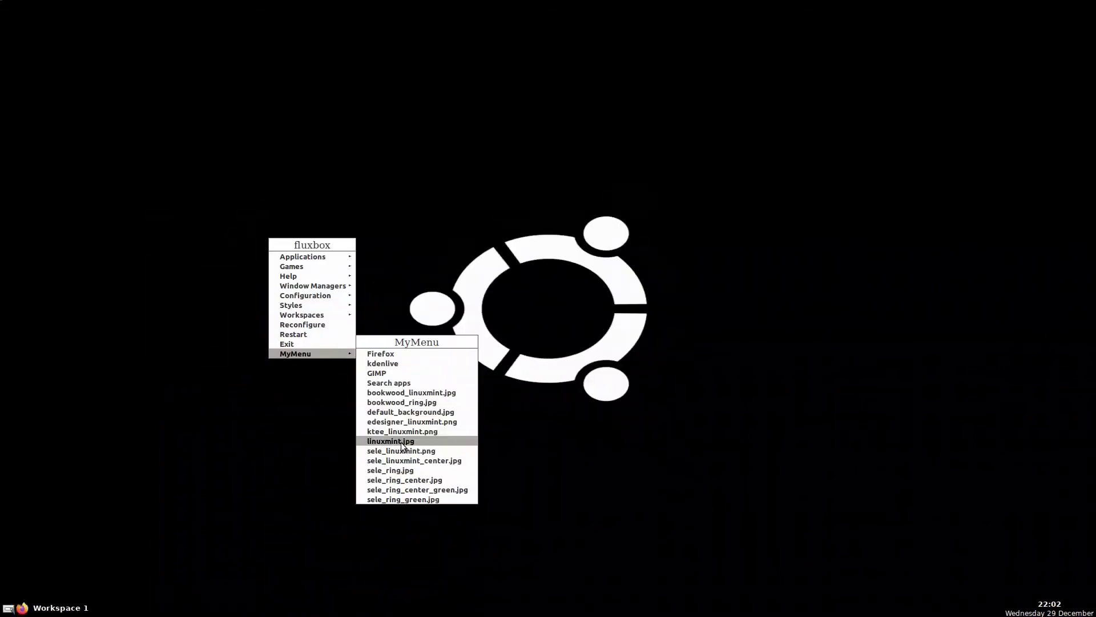
pyautogui.click(404, 441)
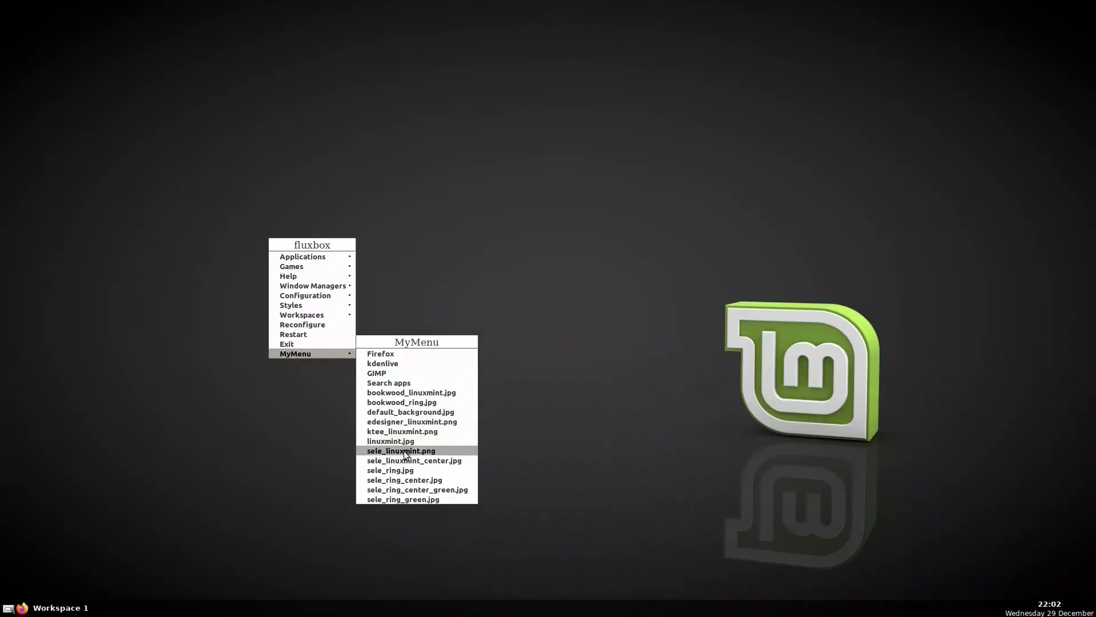
pyautogui.click(405, 451)
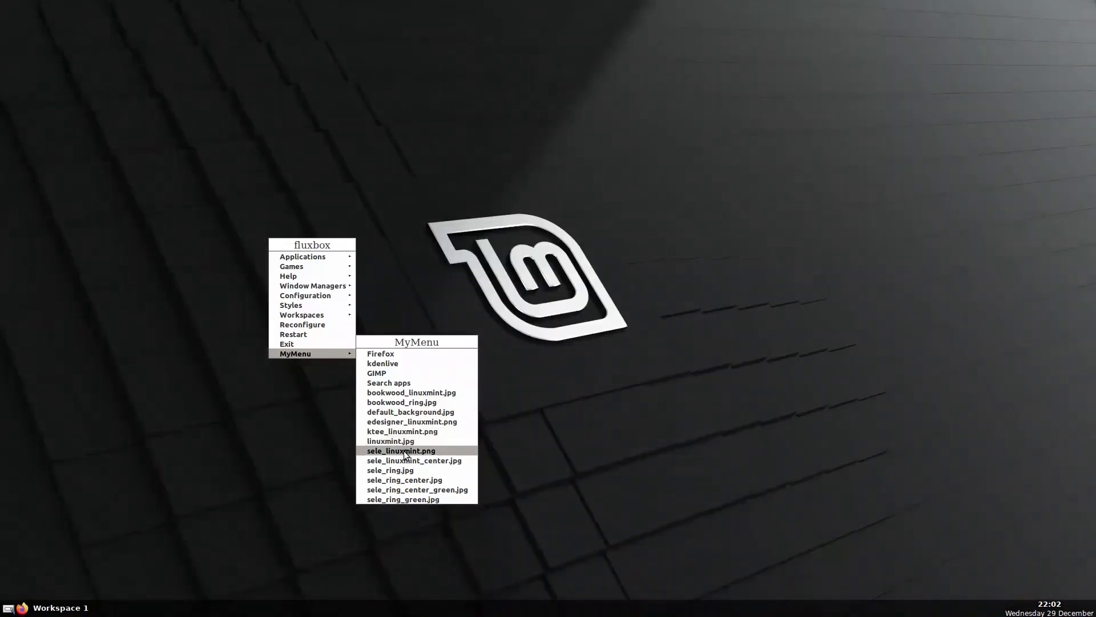
pyautogui.click(410, 414)
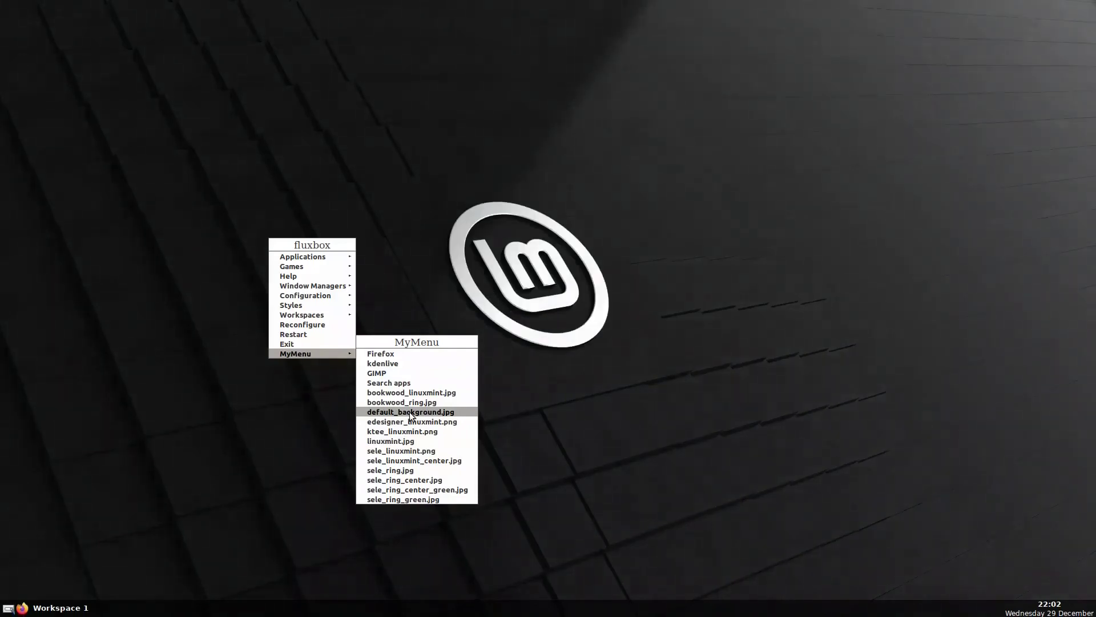
pyautogui.click(405, 451)
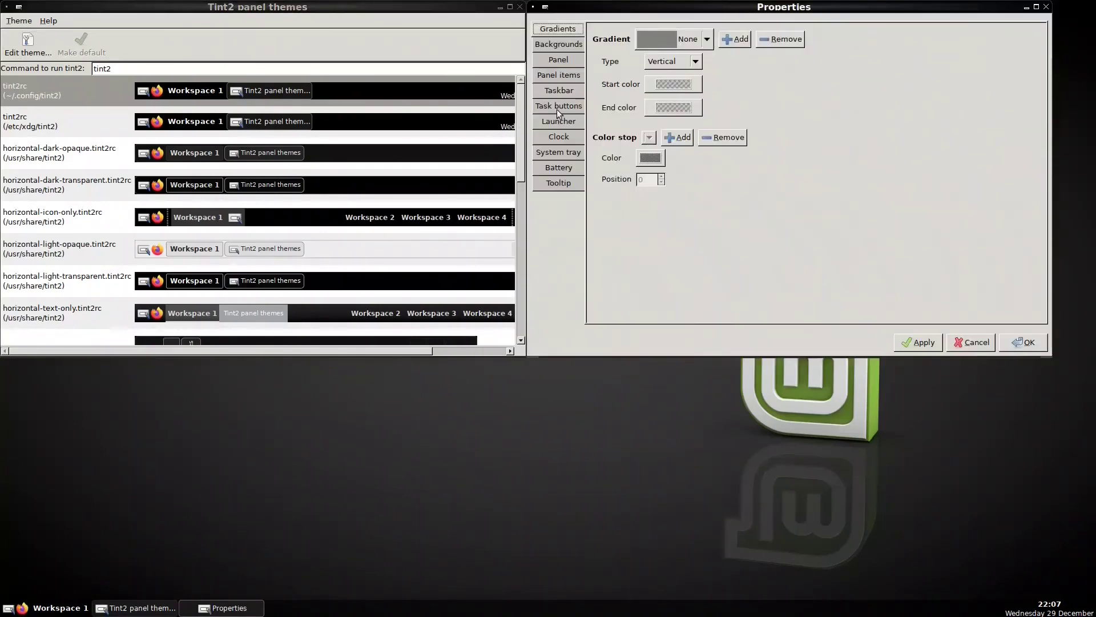
# - Add Application Finder as a panel launcher and move it to the top
pyautogui.click(559, 122)
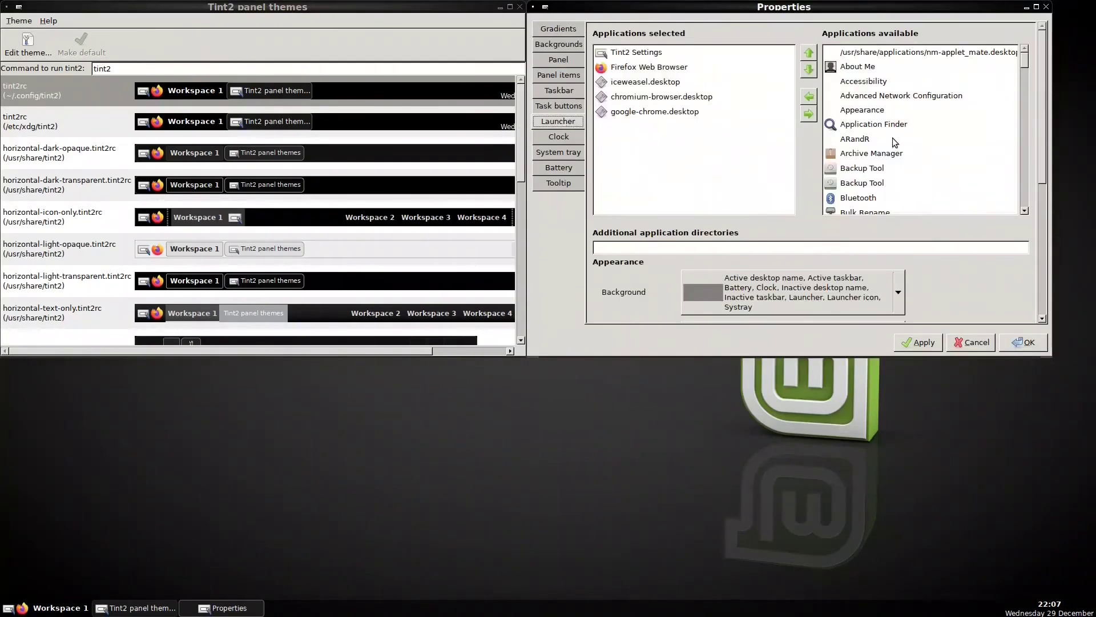
pyautogui.click(878, 123)
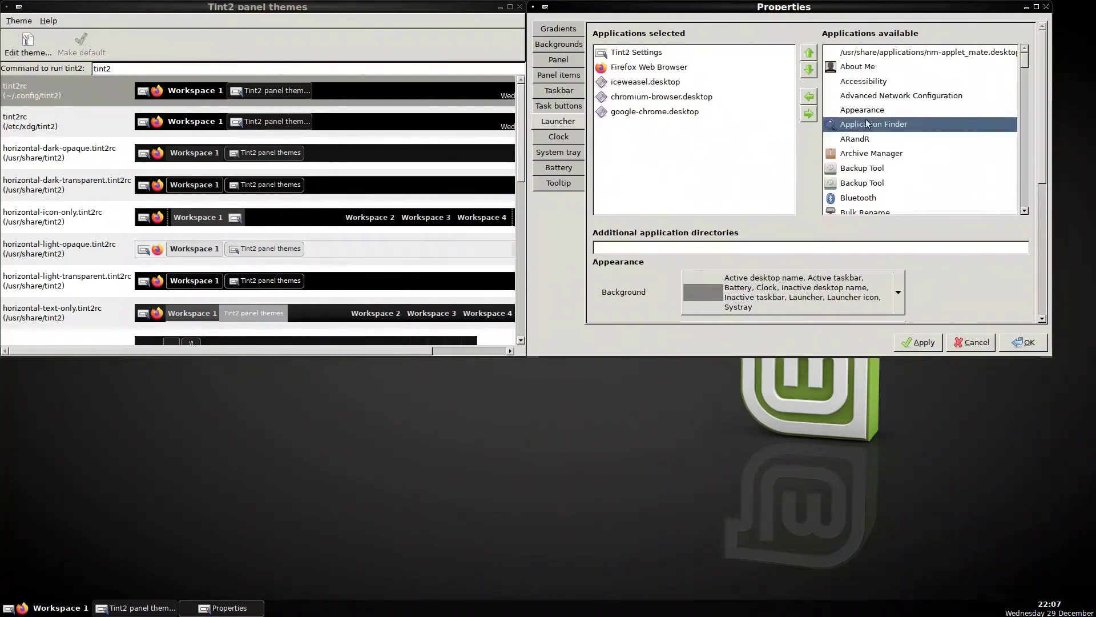
pyautogui.click(810, 98)
pyautogui.click(639, 127)
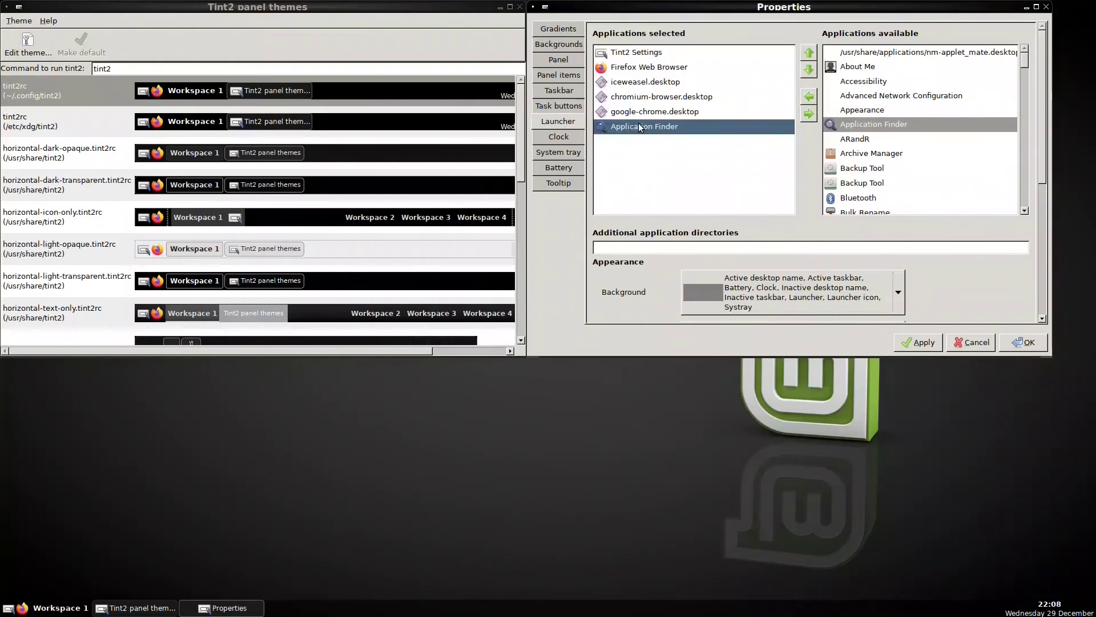
pyautogui.click(808, 52)
pyautogui.click(809, 52)
pyautogui.click(808, 53)
pyautogui.click(809, 52)
pyautogui.click(809, 52)
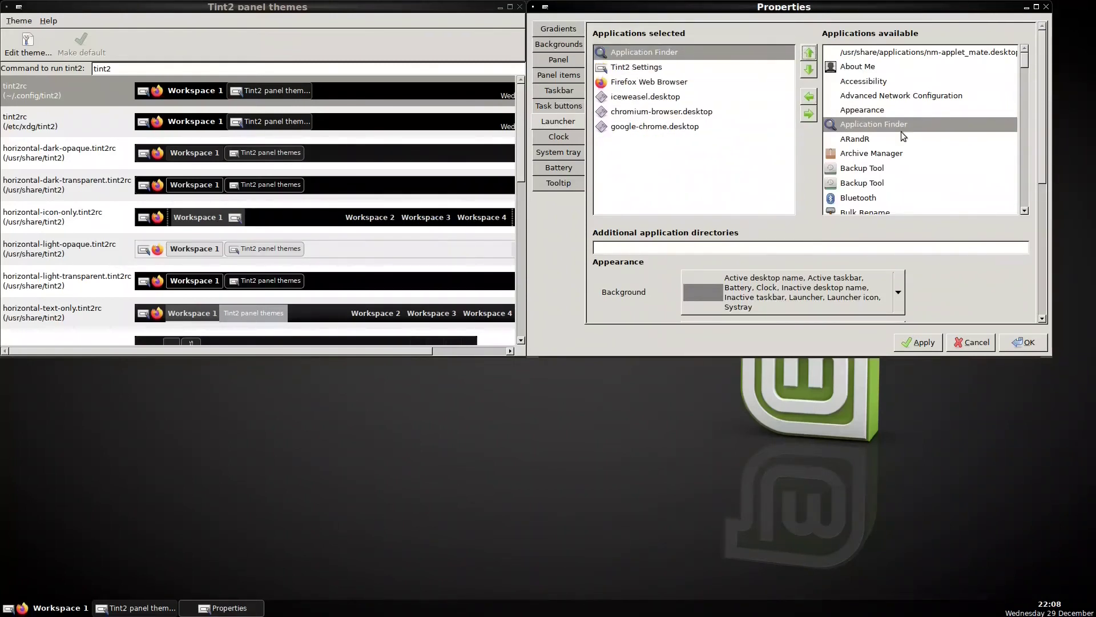
pyautogui.moveTo(1022, 59); pyautogui.dragTo(1020, 92)
# - Add File Manager as a launcher and move it up to second place
pyautogui.click(869, 120)
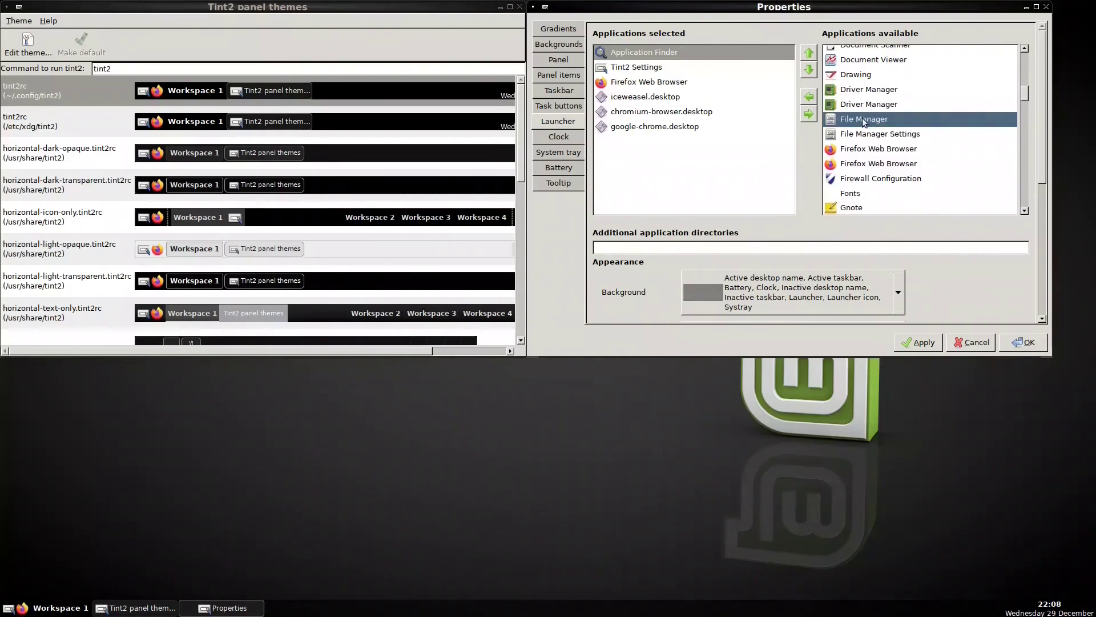
pyautogui.click(806, 97)
pyautogui.click(639, 141)
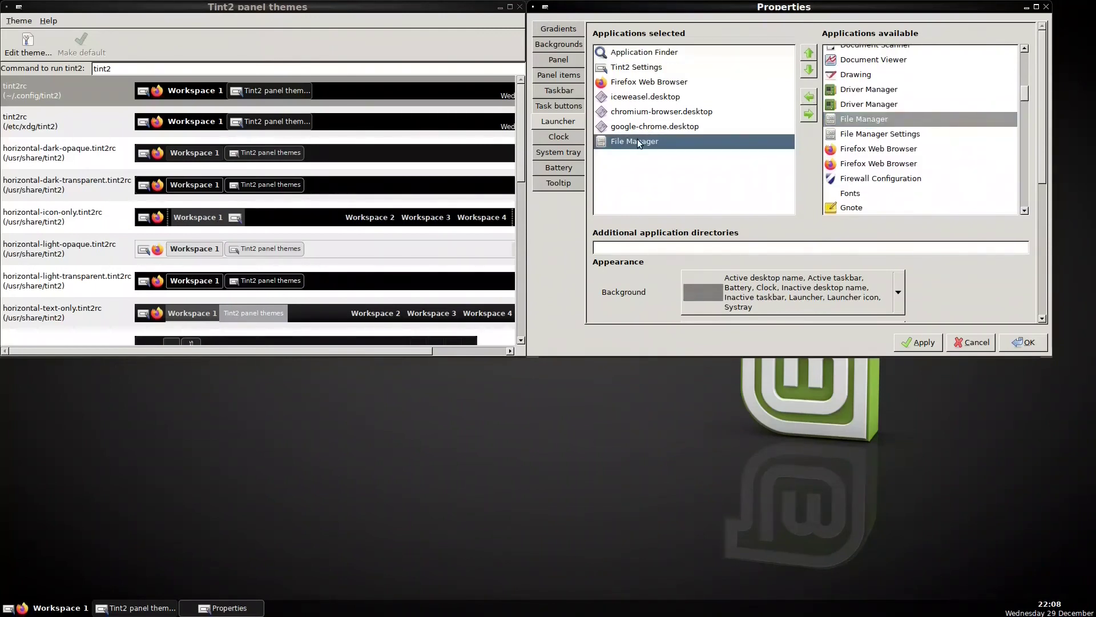
pyautogui.click(809, 55)
pyautogui.click(809, 55)
pyautogui.click(809, 55)
pyautogui.click(809, 55)
pyautogui.click(809, 54)
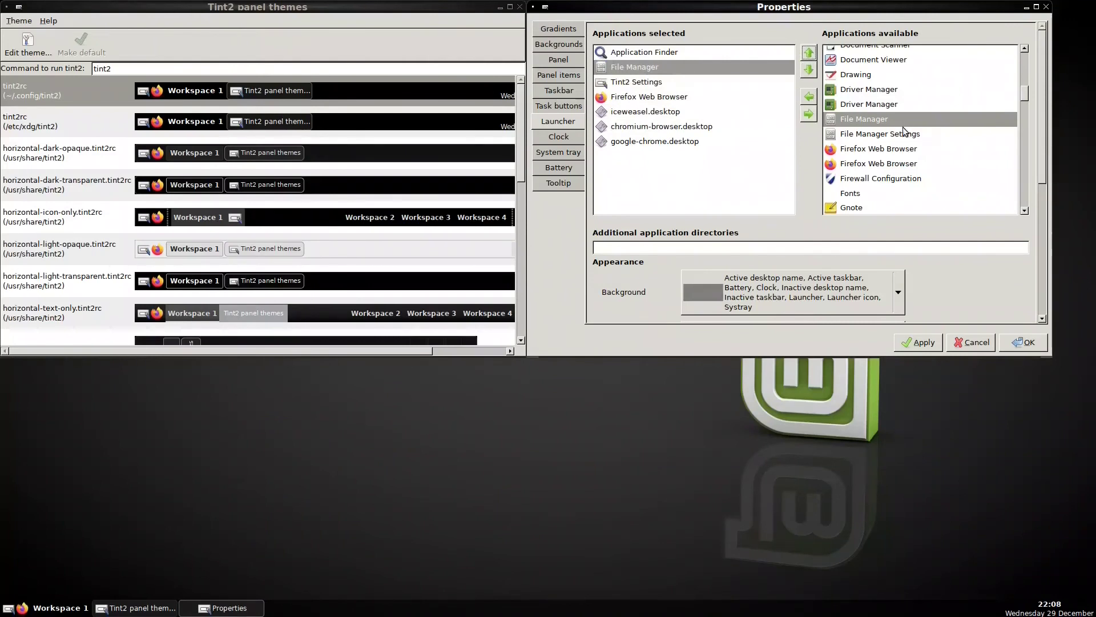
# - Add Xfce Terminal as a launcher and move it up to third place
pyautogui.scroll(-10, 1015, 200)
pyautogui.click(872, 180)
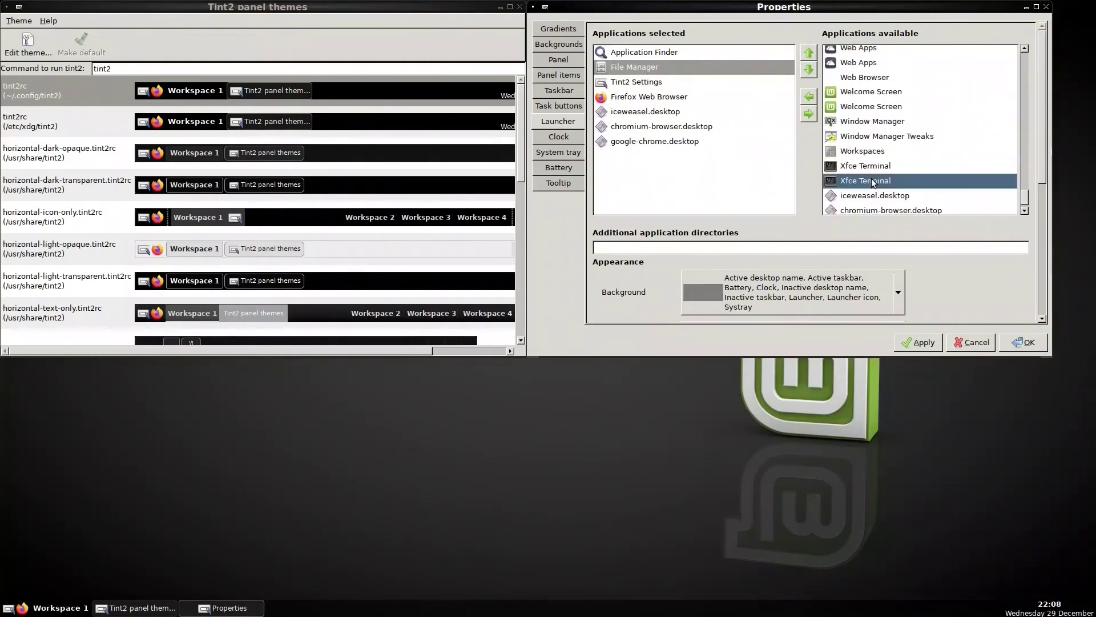
pyautogui.click(808, 99)
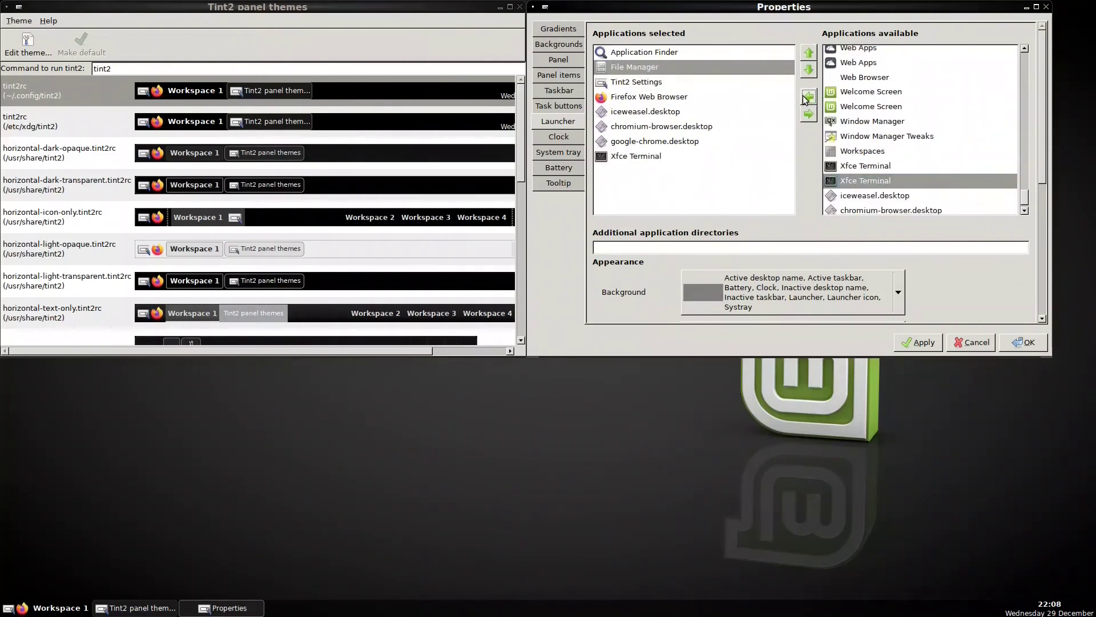
pyautogui.click(806, 52)
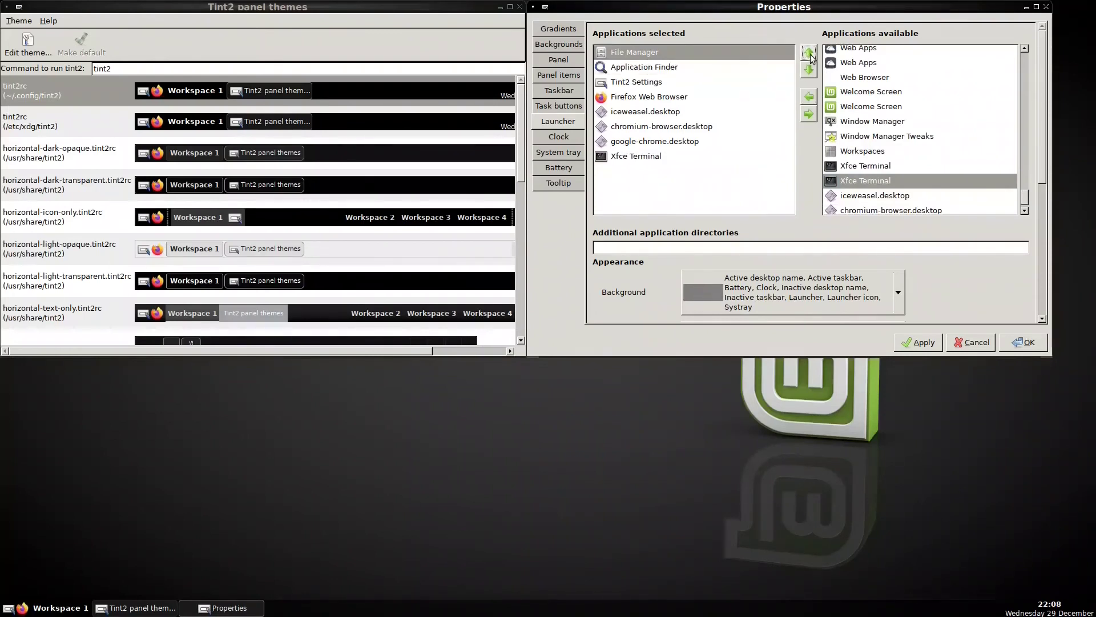
pyautogui.click(638, 156)
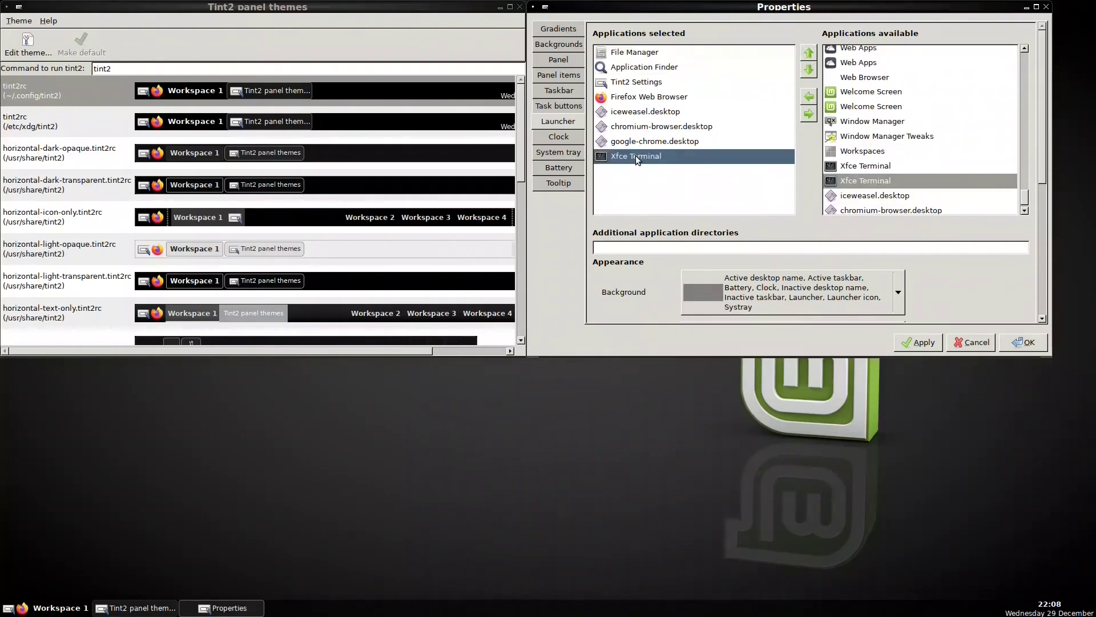
pyautogui.click(809, 53)
pyautogui.click(808, 53)
pyautogui.click(808, 54)
pyautogui.click(809, 53)
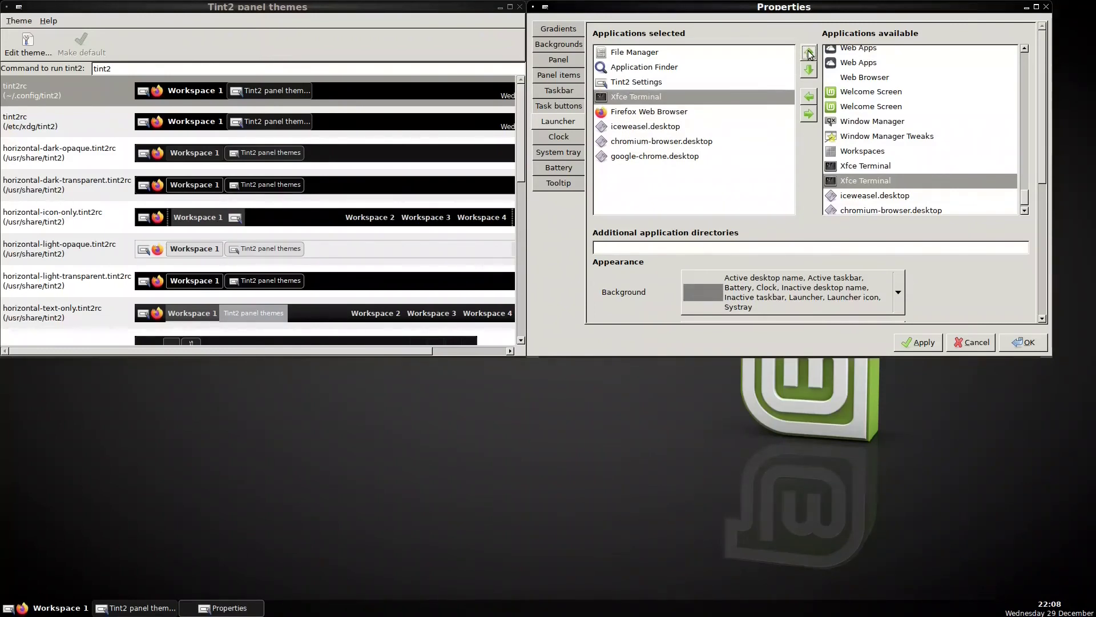
pyautogui.click(808, 53)
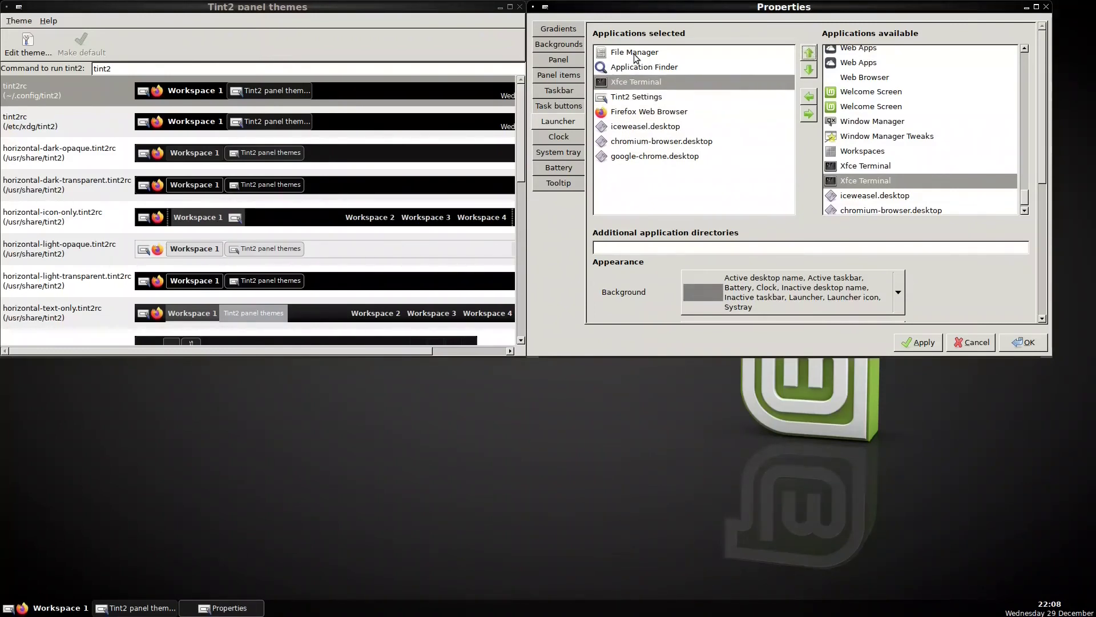
# - Put File Manager below Application Finder and Firefox above Tint2 Settings, then apply
pyautogui.click(635, 53)
pyautogui.click(809, 70)
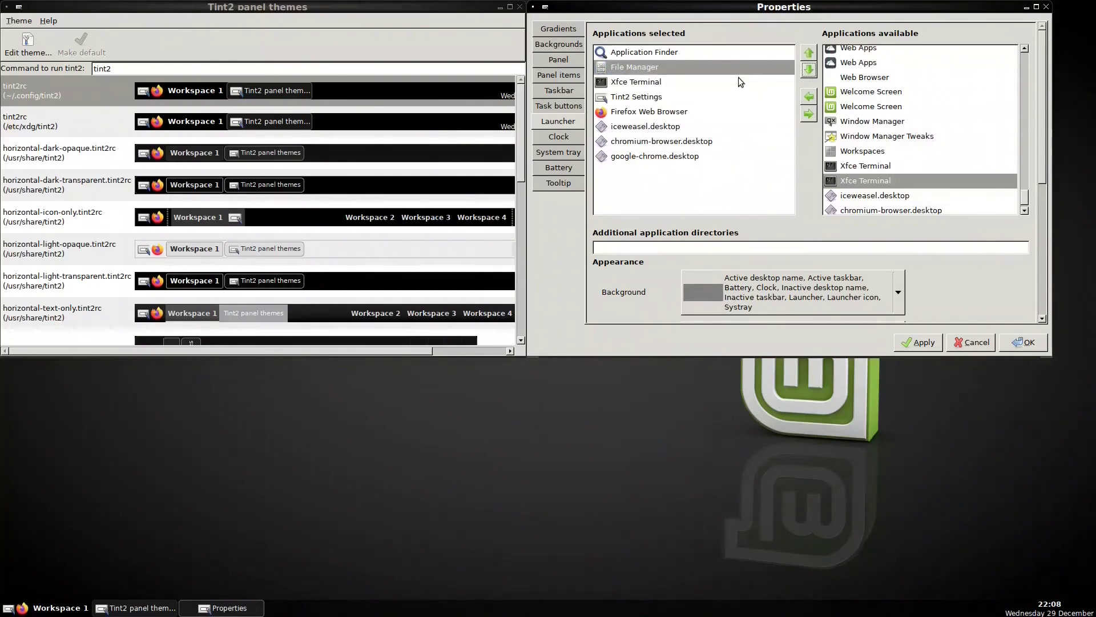
pyautogui.click(646, 112)
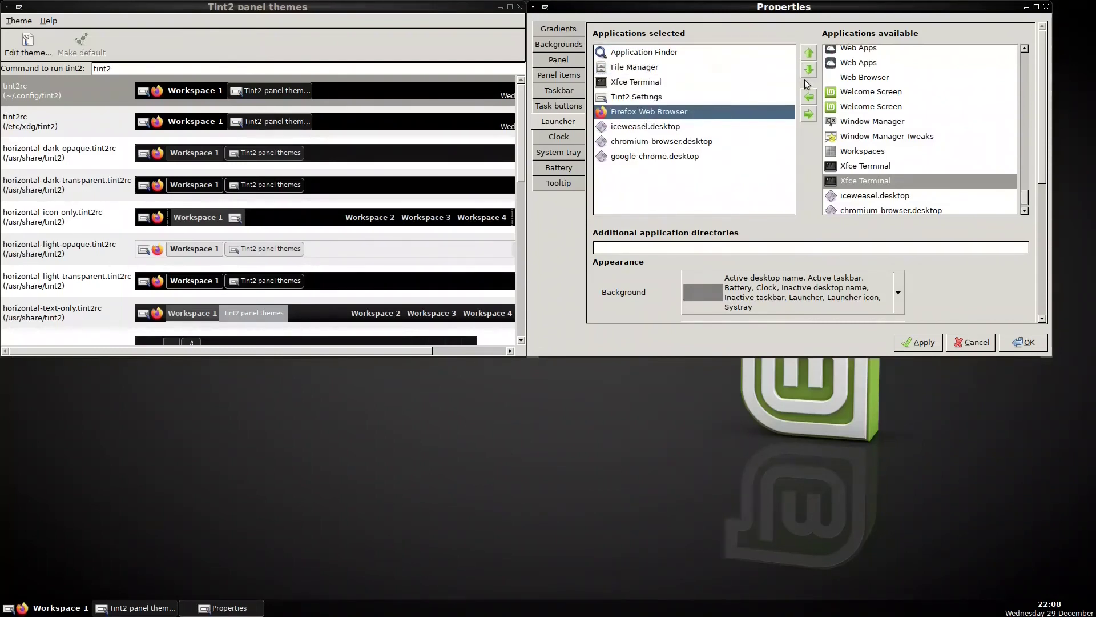
pyautogui.click(809, 53)
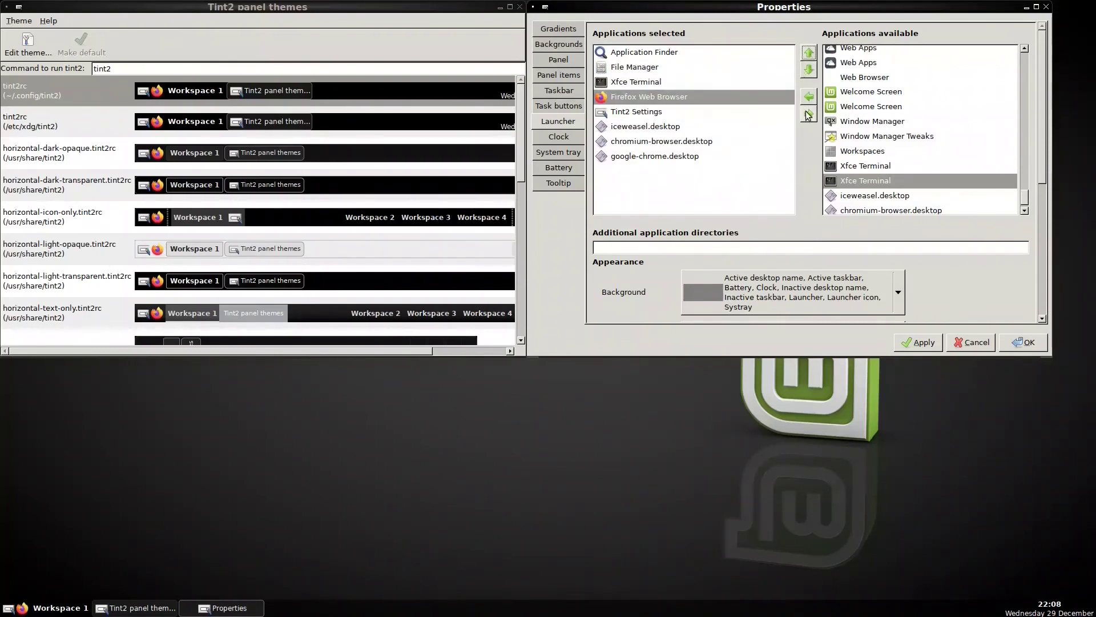
pyautogui.click(918, 343)
pyautogui.click(1022, 343)
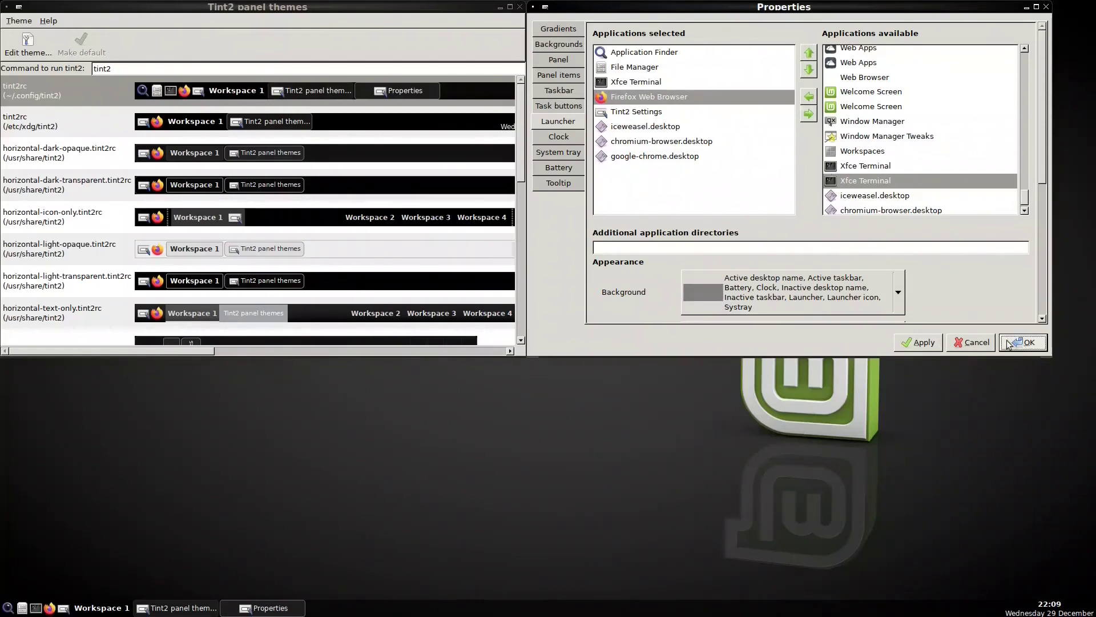
# - Change the clock's second line format to %a %d %b and apply it
pyautogui.click(551, 138)
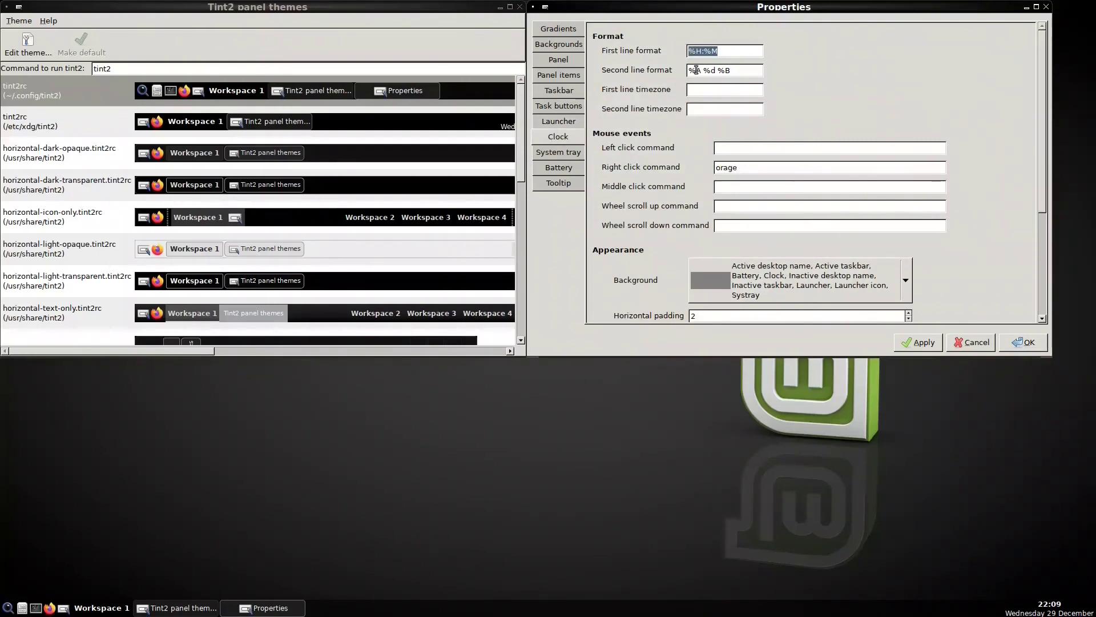
pyautogui.press('Delete')
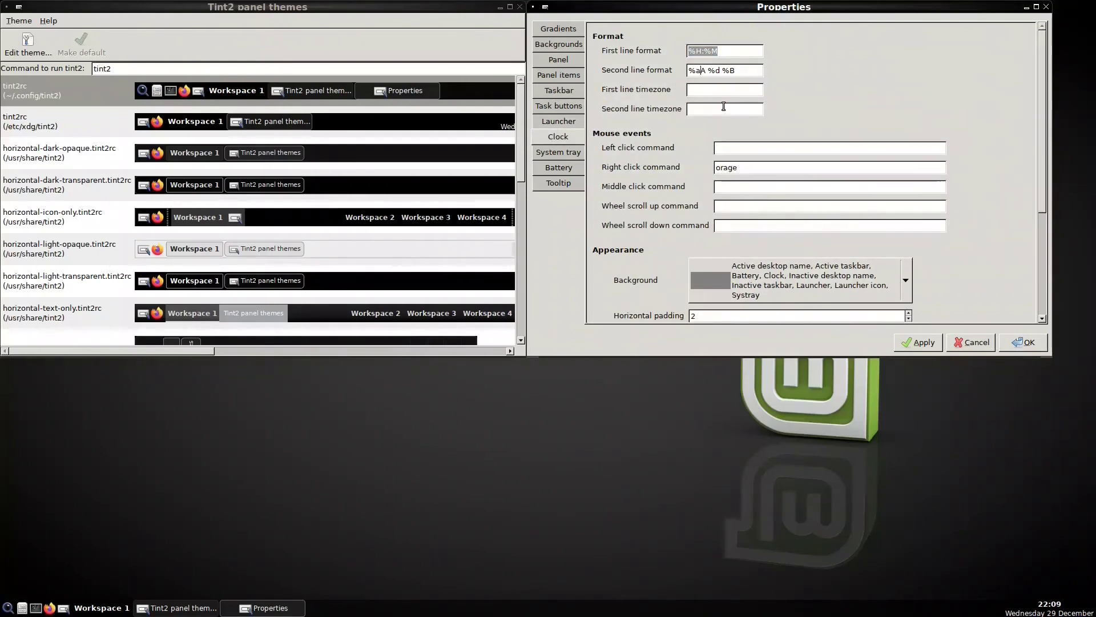
pyautogui.write('a')
pyautogui.click(729, 70)
pyautogui.press('BackSpace')
pyautogui.click(918, 342)
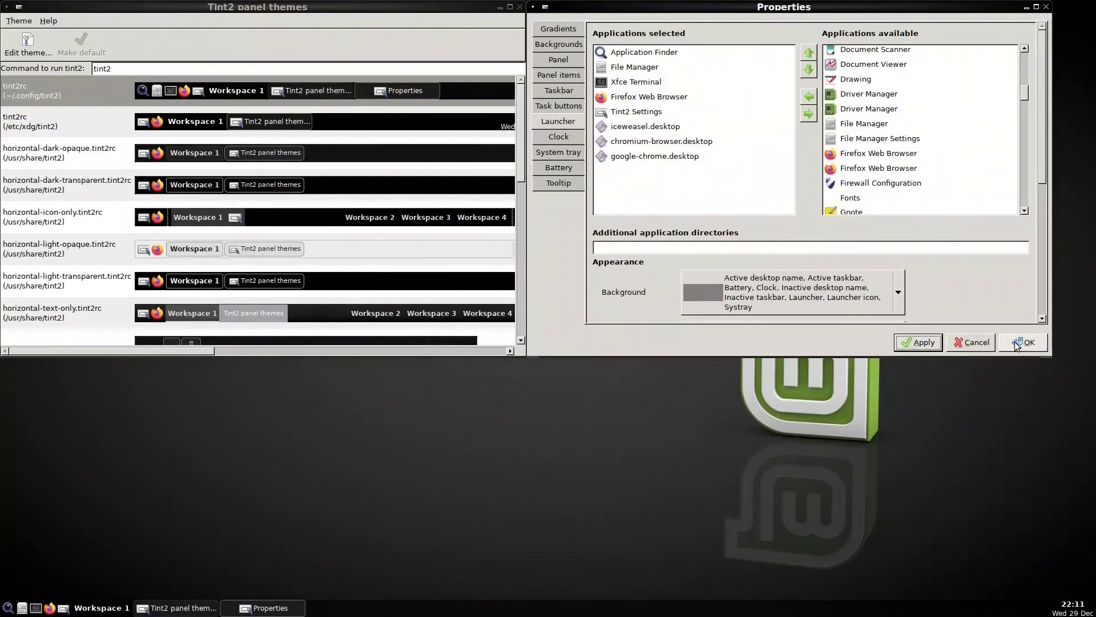
pyautogui.click(1017, 345)
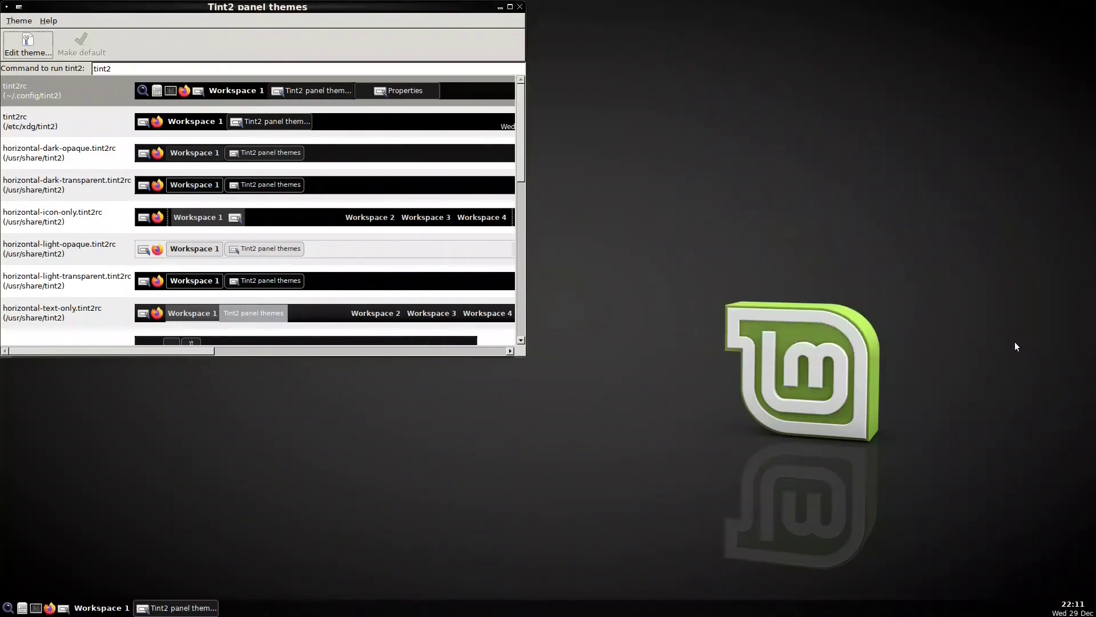
# - Close the tint2 themes window and open MyMenu, placing it on the right side
pyautogui.click(520, 7)
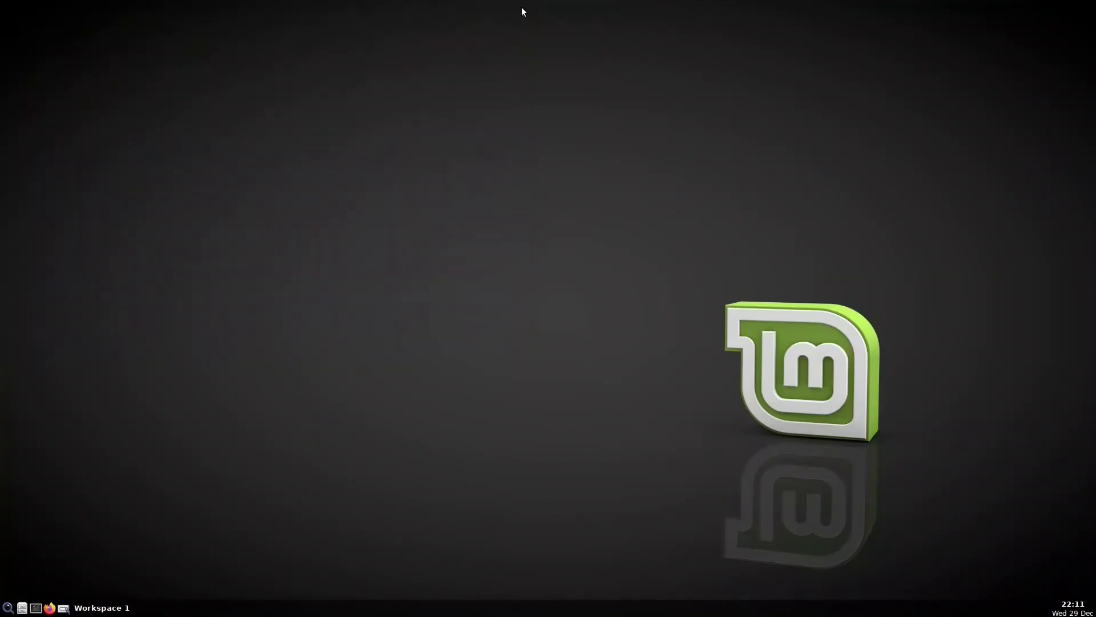
pyautogui.rightClick(353, 162)
pyautogui.moveTo(375, 267)
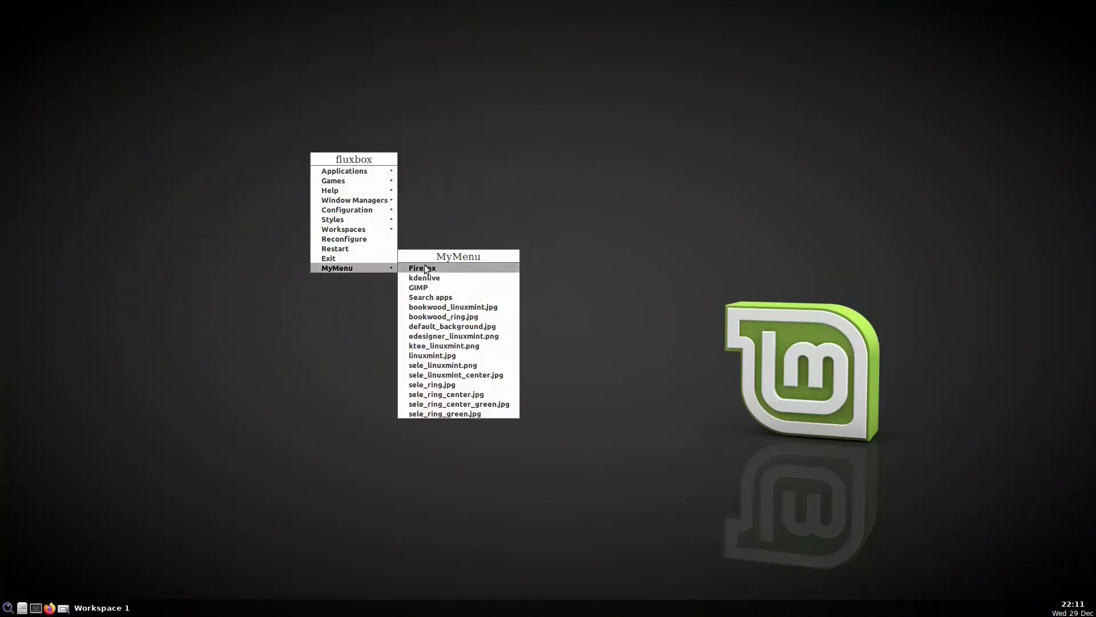
pyautogui.moveTo(449, 260); pyautogui.dragTo(958, 270)
# - Browse Application Finder's Internet, Graphics, Accessories, Office and Settings categories, then close it
pyautogui.click(7, 608)
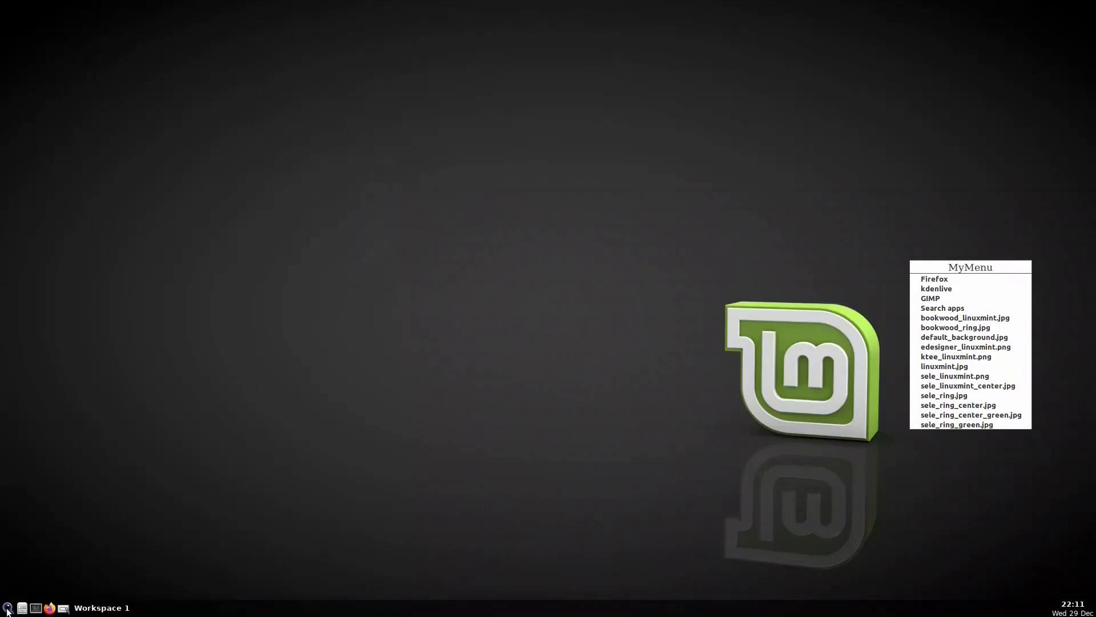
pyautogui.click(42, 130)
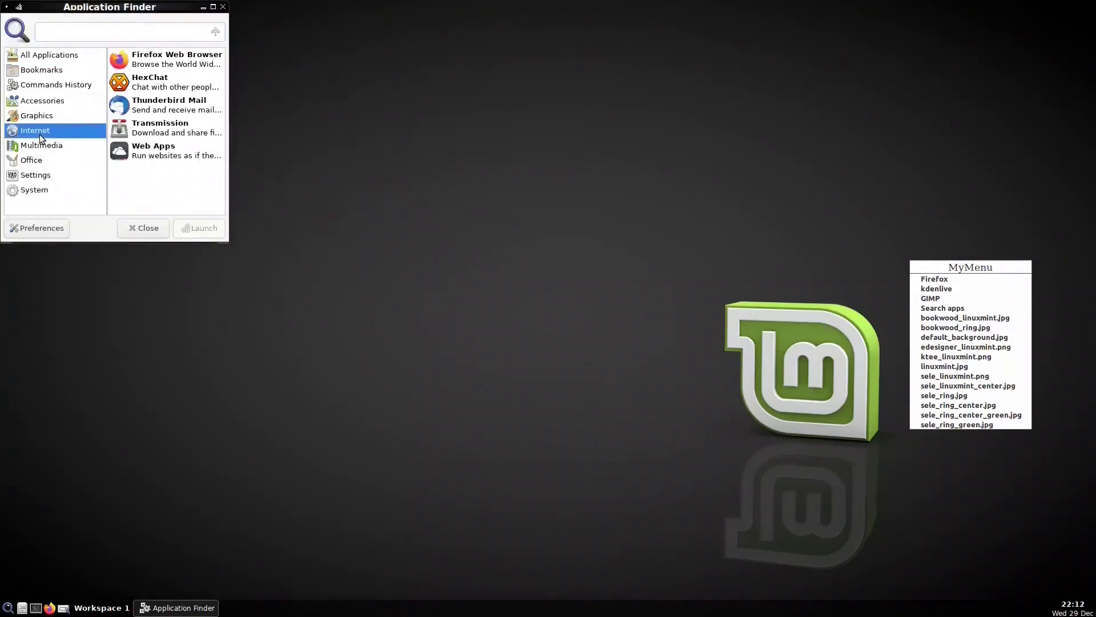
pyautogui.click(48, 116)
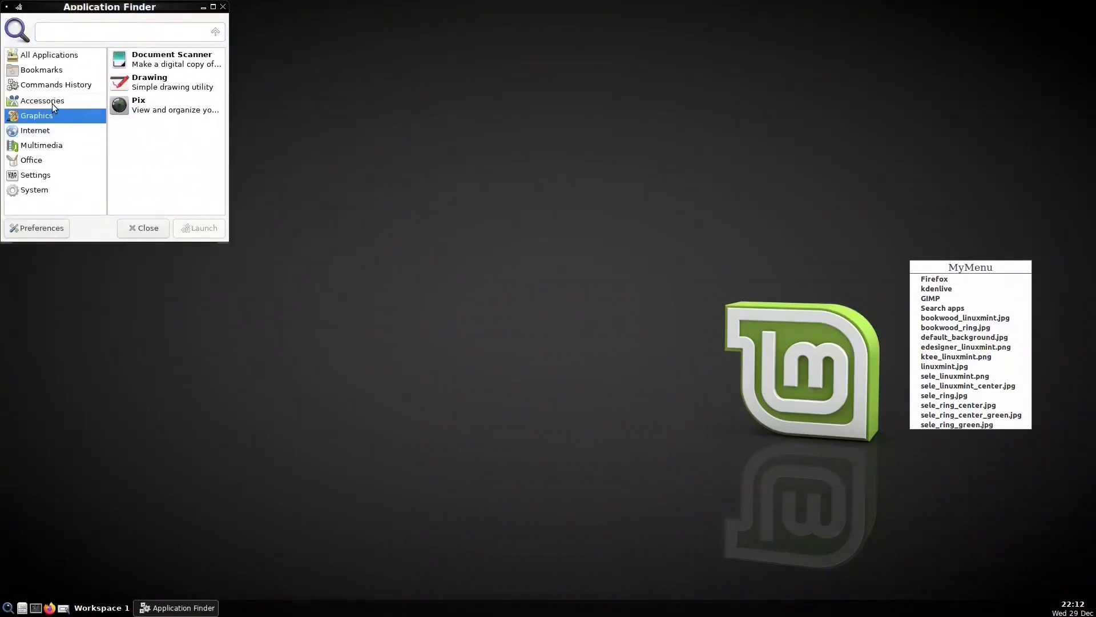
pyautogui.click(52, 102)
pyautogui.click(56, 84)
pyautogui.click(56, 72)
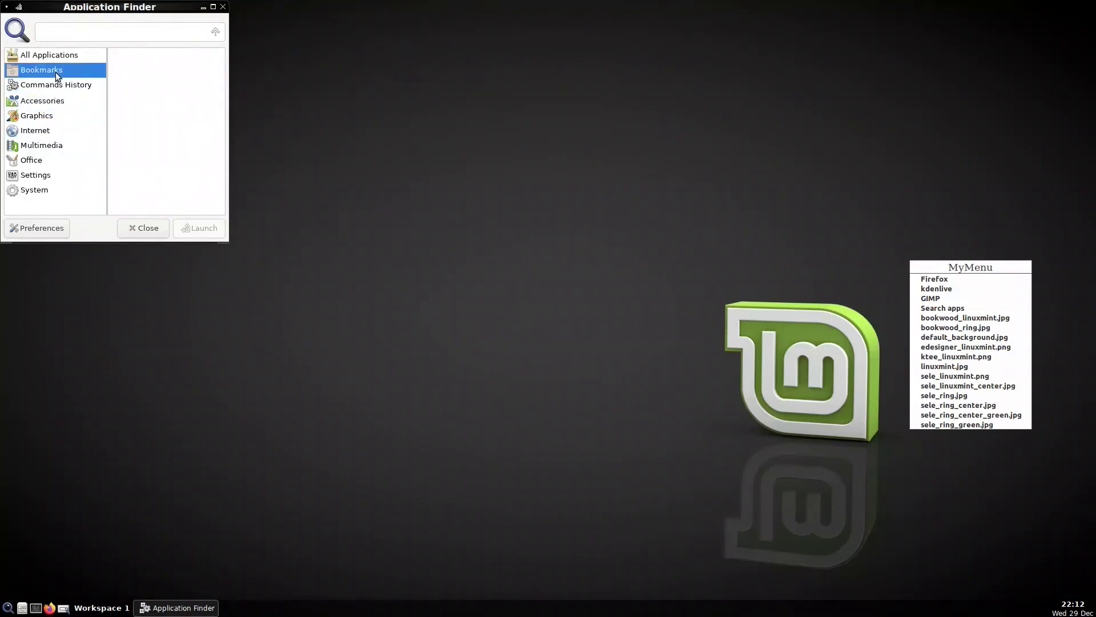
pyautogui.click(57, 58)
pyautogui.click(37, 162)
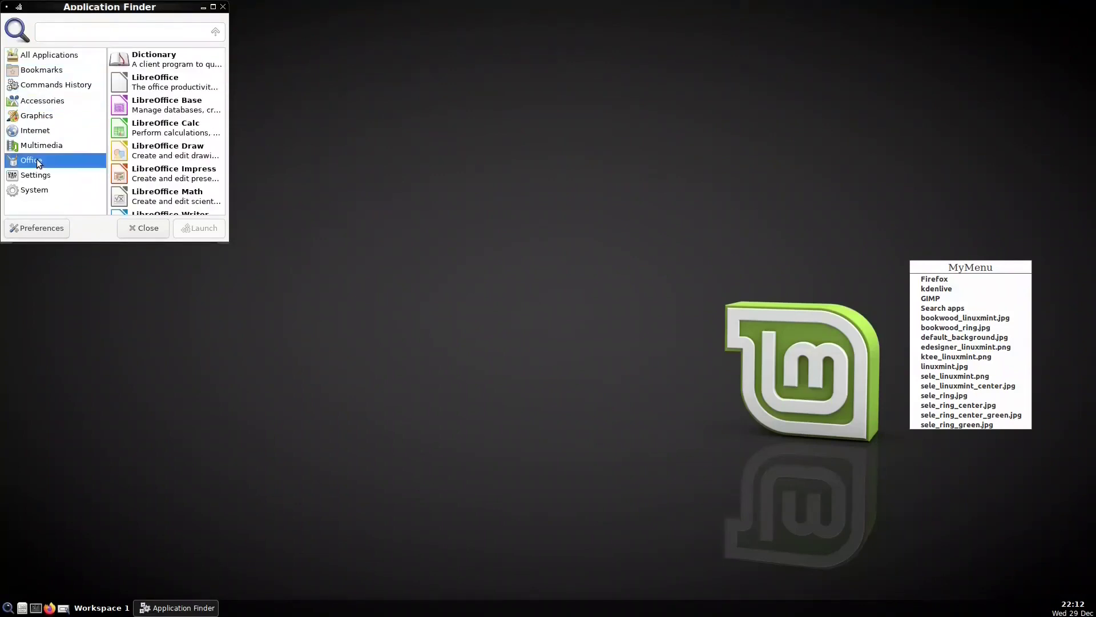
pyautogui.scroll(-1, 138, 154)
pyautogui.scroll(1, 139, 159)
pyautogui.scroll(-1, 139, 159)
pyautogui.click(26, 176)
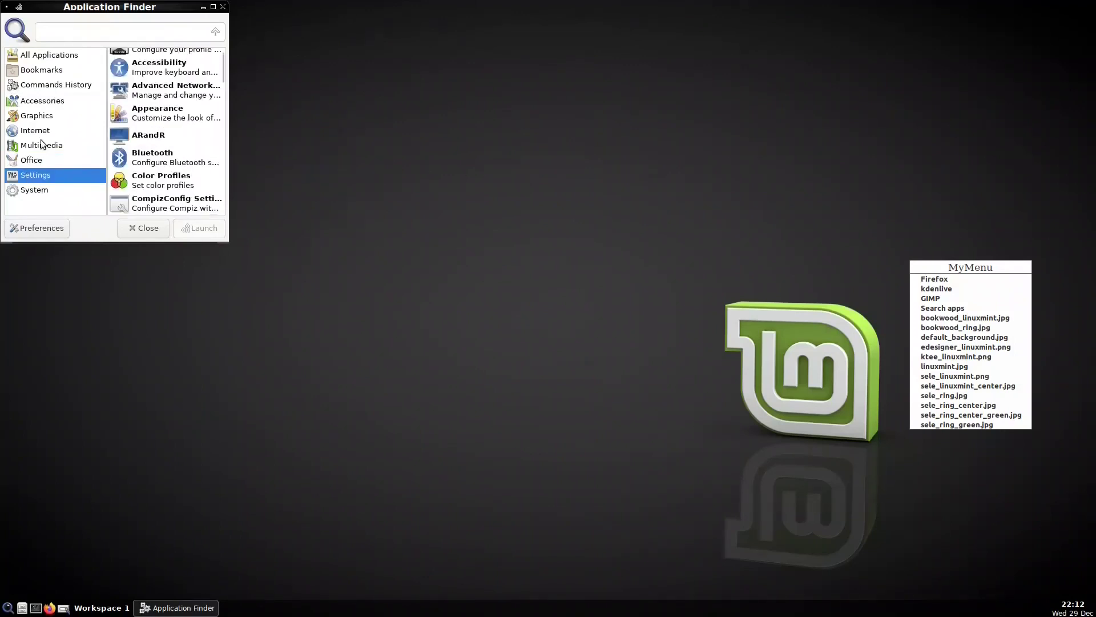
pyautogui.click(223, 7)
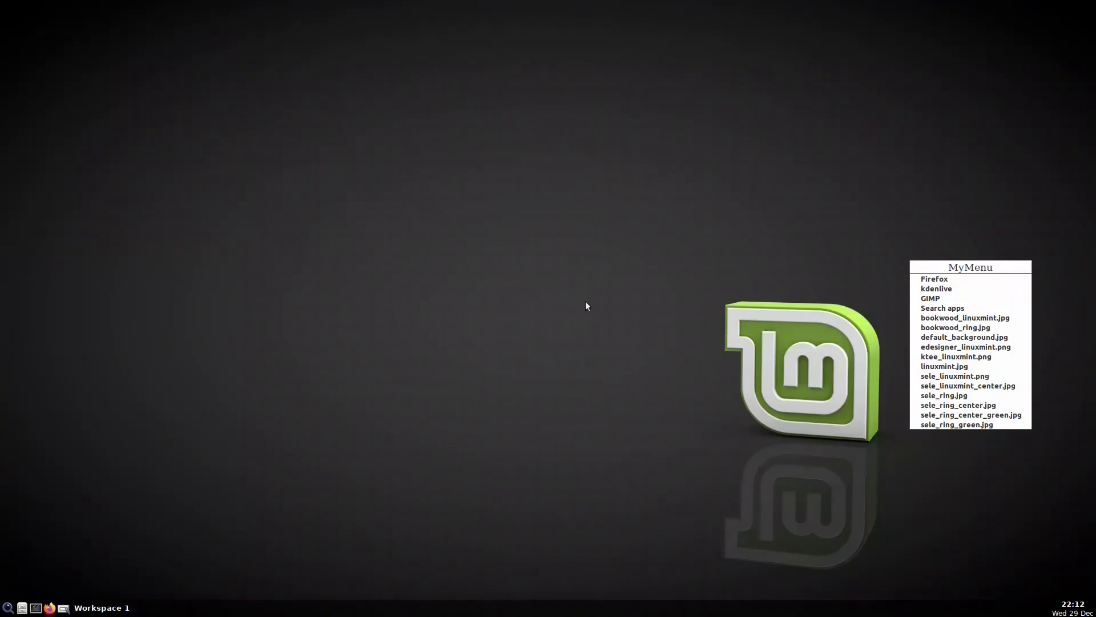
# - Open the app search launcher from MyMenu, scroll through it, and dismiss it
pyautogui.click(941, 309)
pyautogui.scroll(-7, 351, 273)
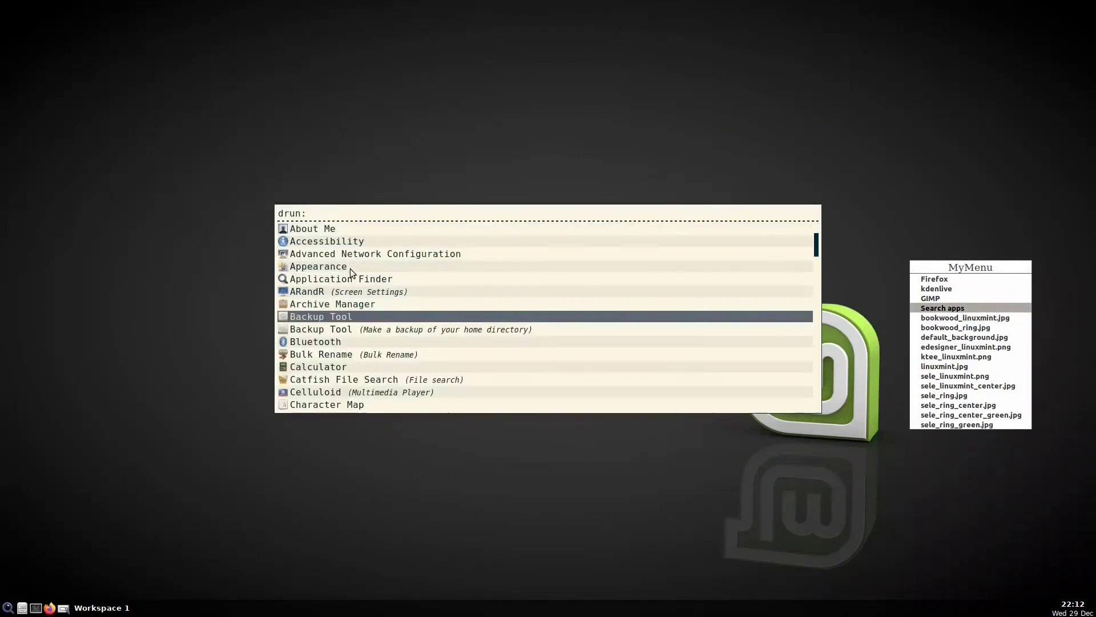
pyautogui.scroll(-12, 350, 272)
pyautogui.scroll(7, 351, 283)
pyautogui.scroll(7, 350, 282)
pyautogui.scroll(-6, 351, 282)
pyautogui.scroll(5, 351, 282)
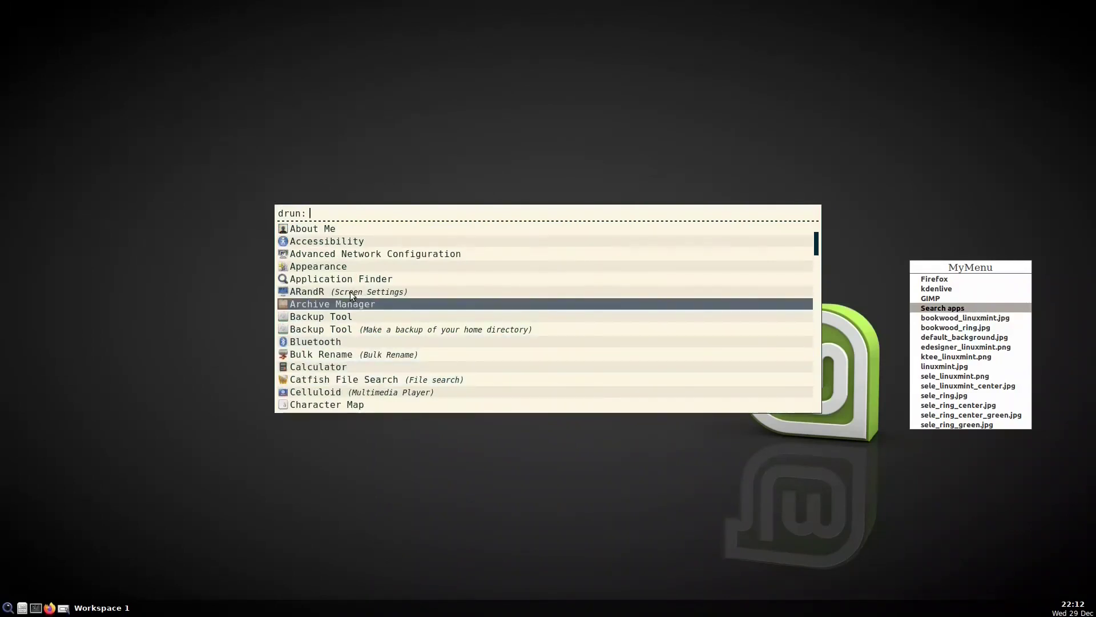
pyautogui.click(365, 143)
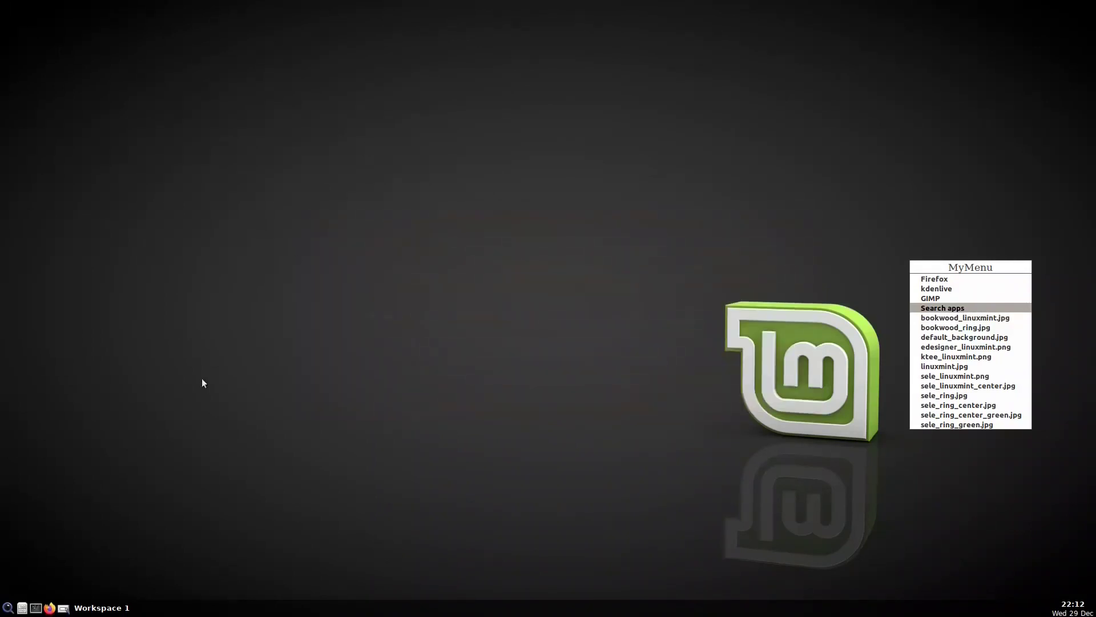
# - Open the ~/.fluxbox folder in the file manager, close it, and dismiss MyMenu
pyautogui.click(24, 607)
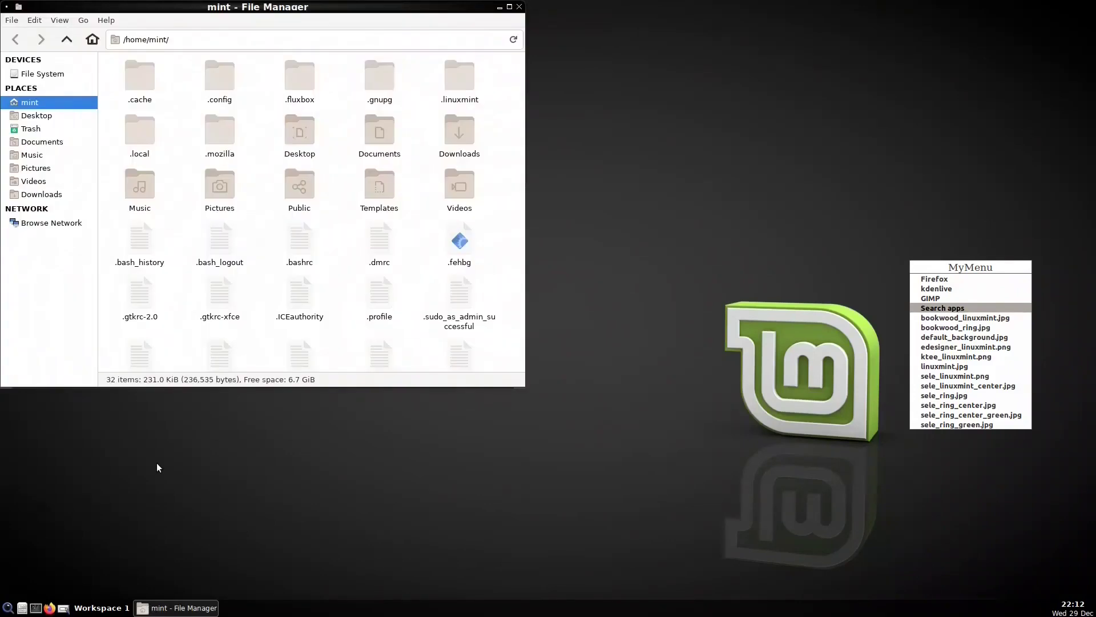
pyautogui.doubleClick(300, 85)
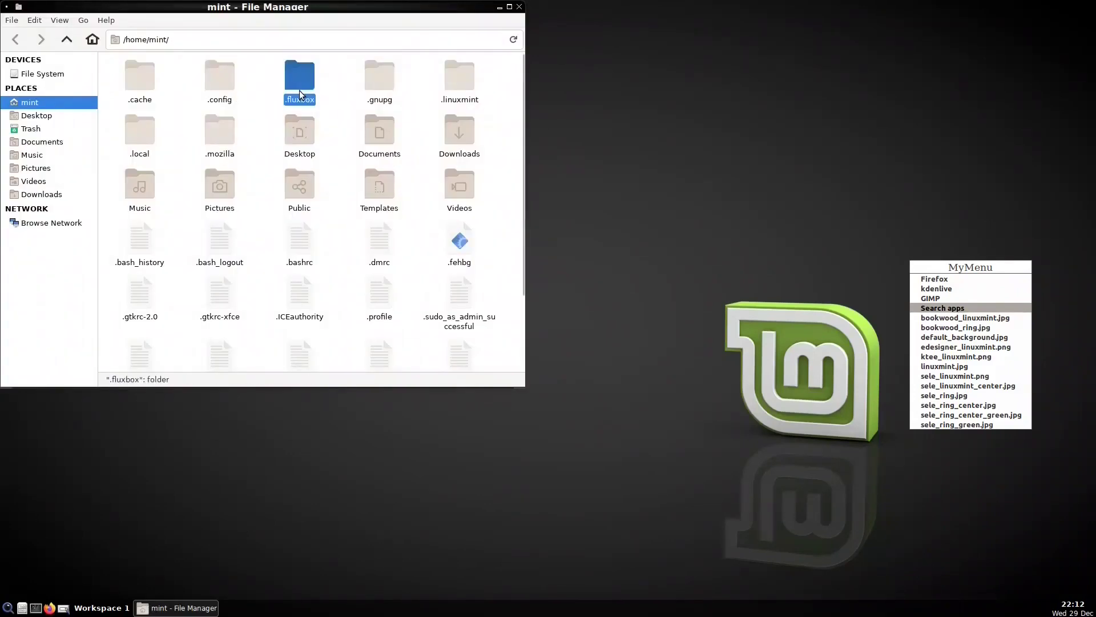
pyautogui.click(519, 7)
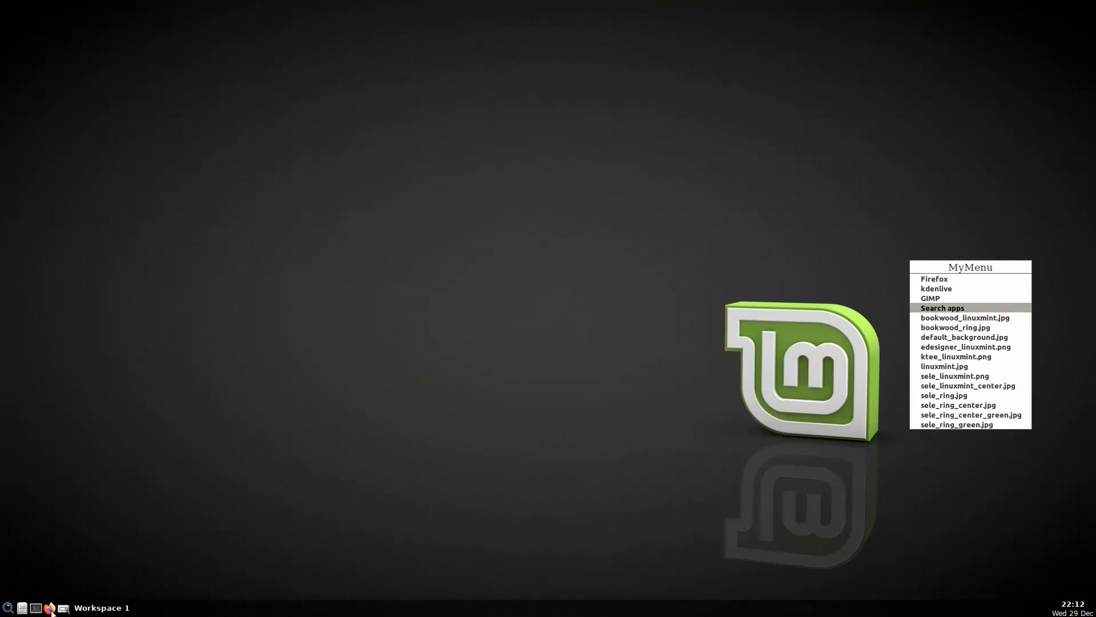
pyautogui.press('Escape')
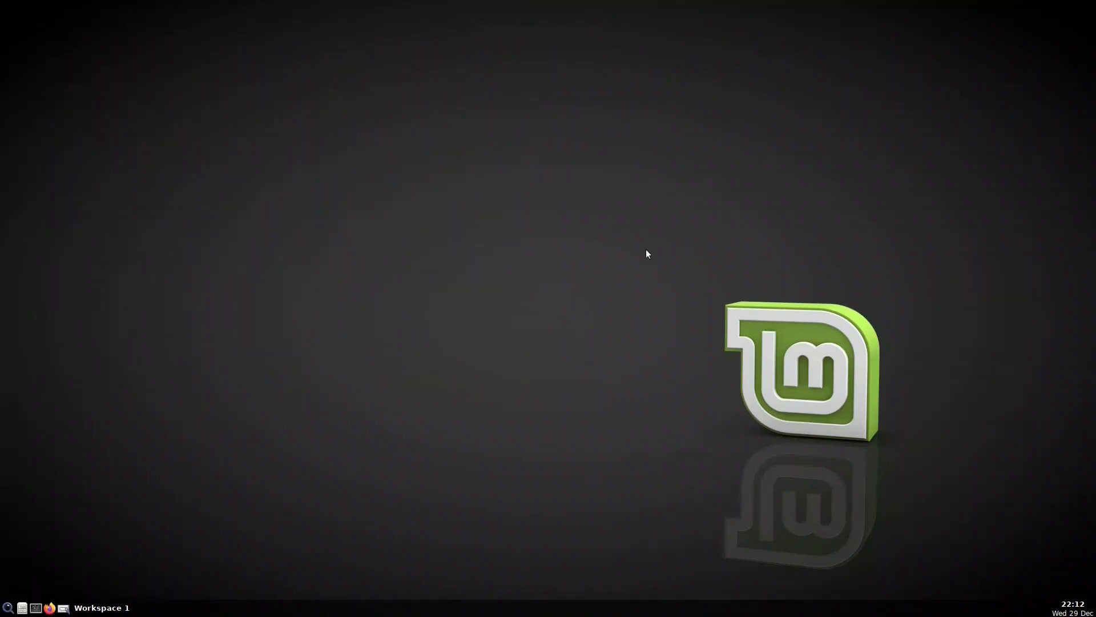
# - Run top in a new terminal, mark the memory and CPU figures, then minimize it
pyautogui.click(36, 609)
pyautogui.write('top')
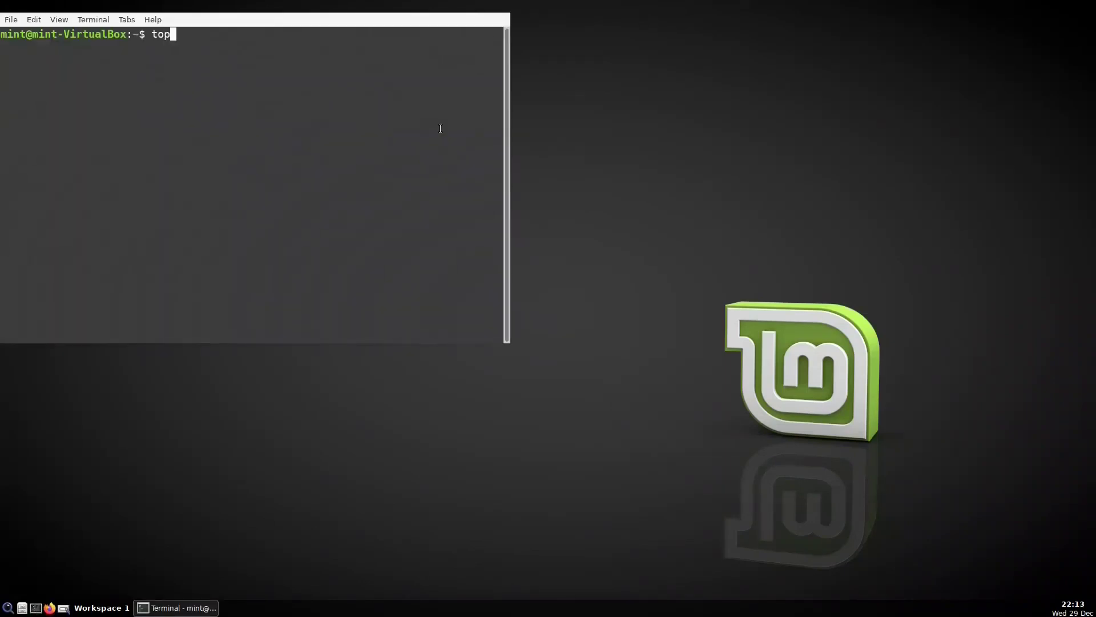
pyautogui.press('Return')
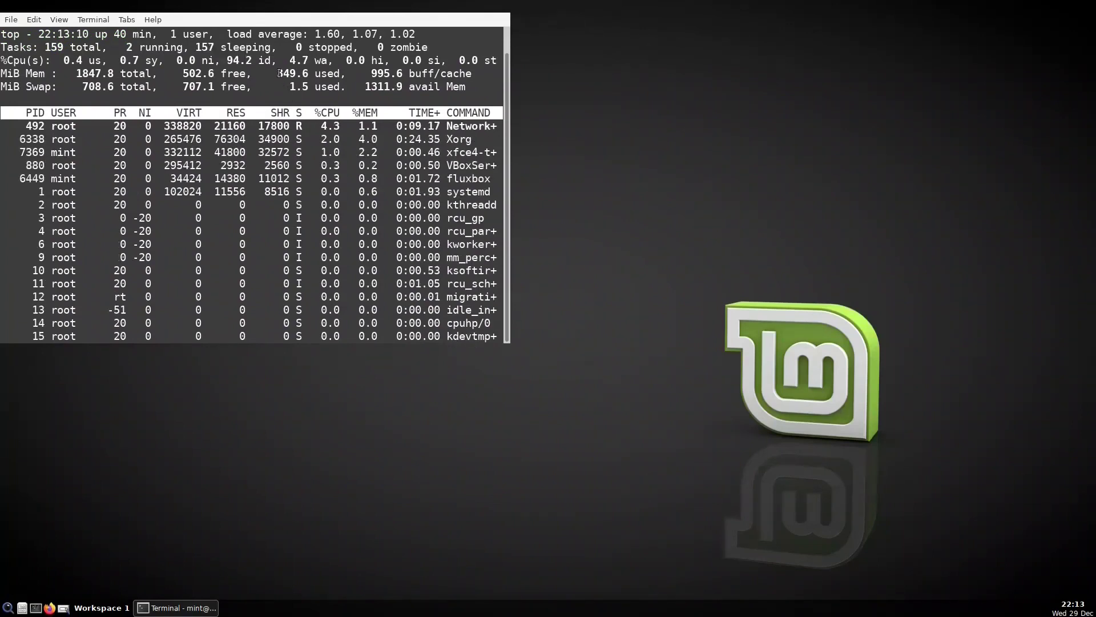
pyautogui.moveTo(276, 73); pyautogui.dragTo(339, 73)
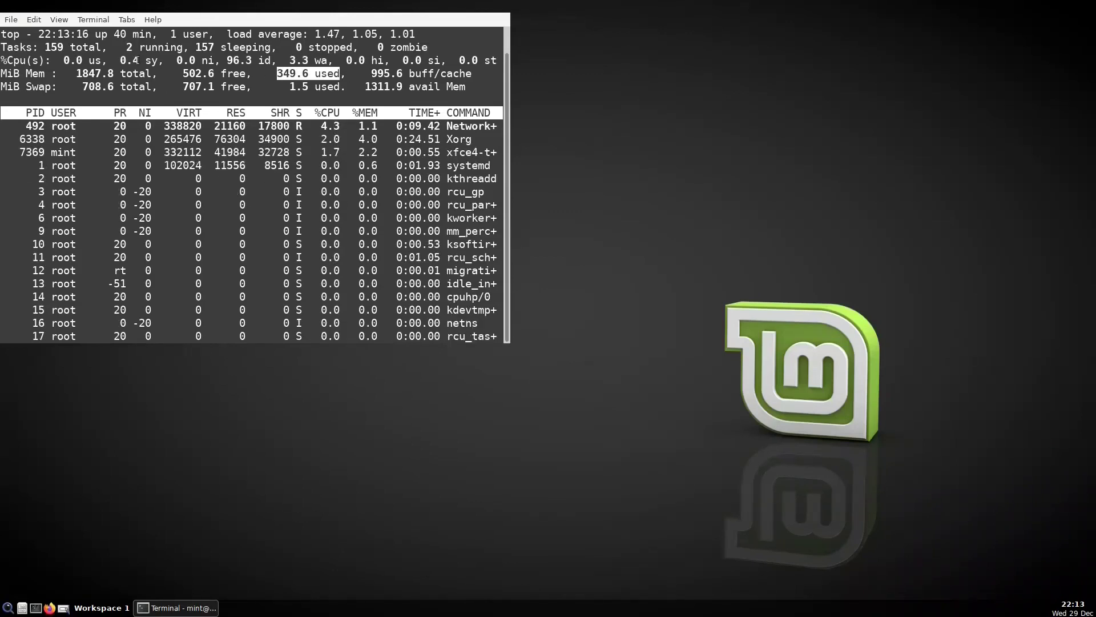
pyautogui.moveTo(64, 60); pyautogui.dragTo(154, 63)
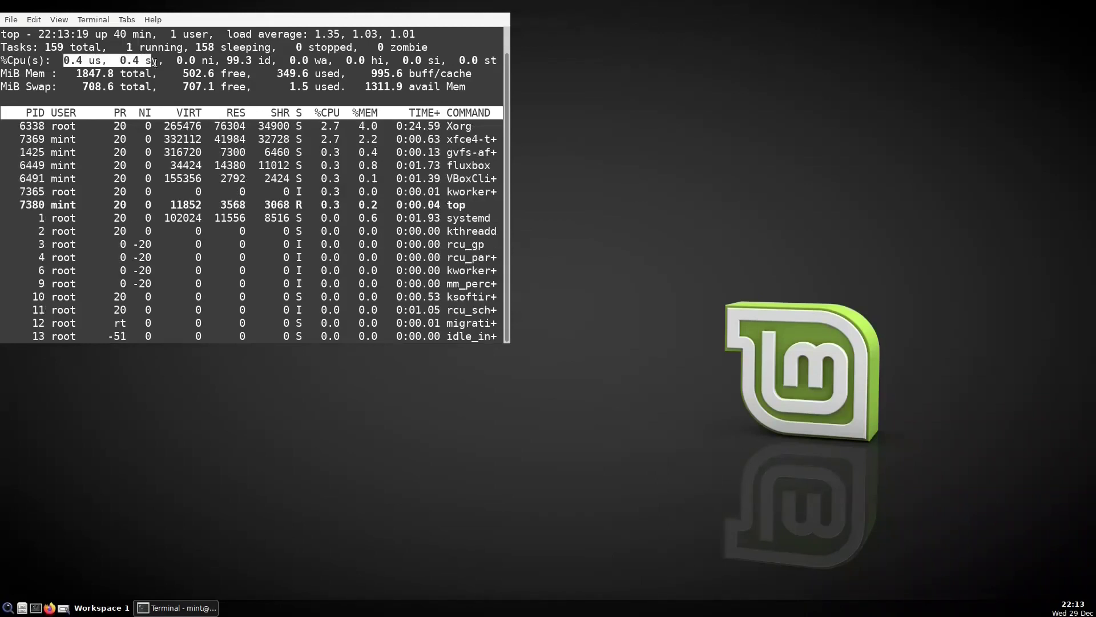
pyautogui.click(174, 608)
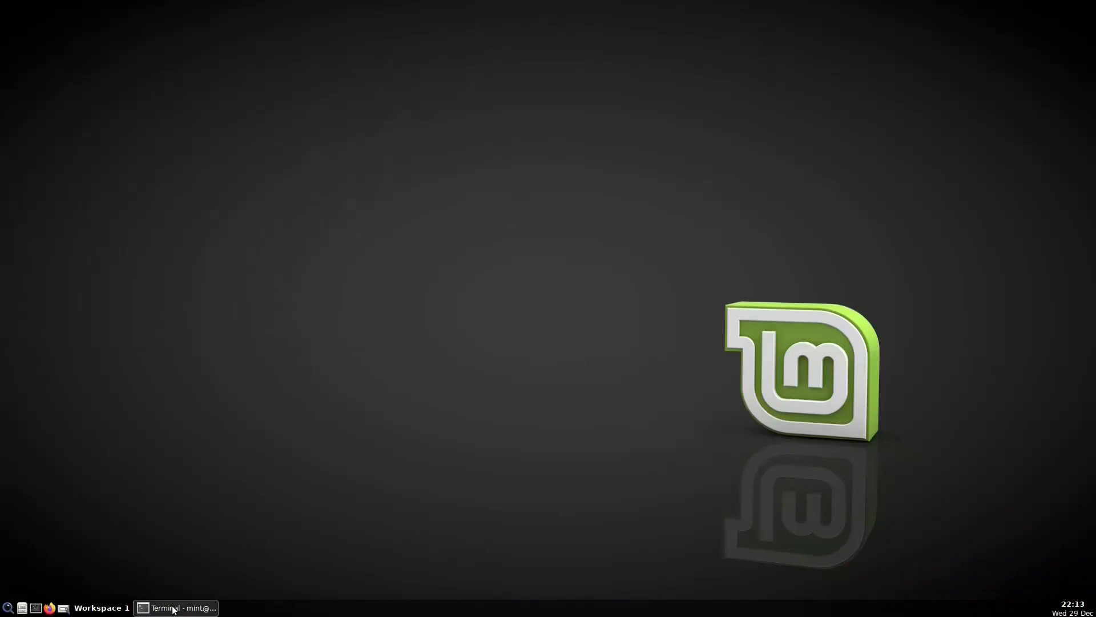
# - Uncheck Show desktop name in tint2's Taskbar settings, apply, and close both tint2 windows
pyautogui.click(63, 609)
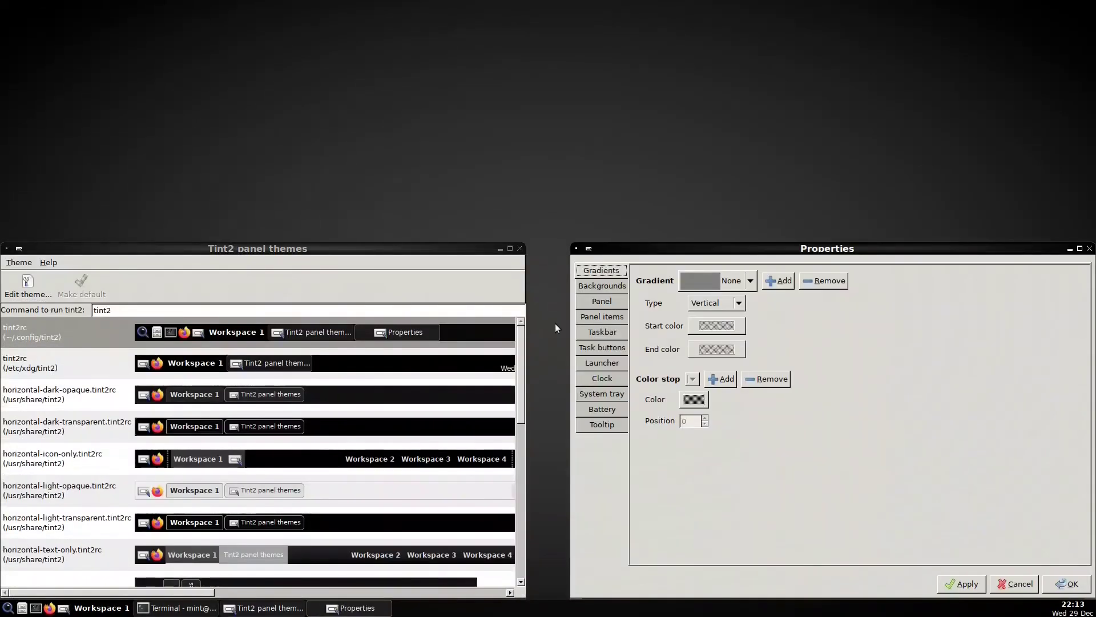
pyautogui.click(606, 333)
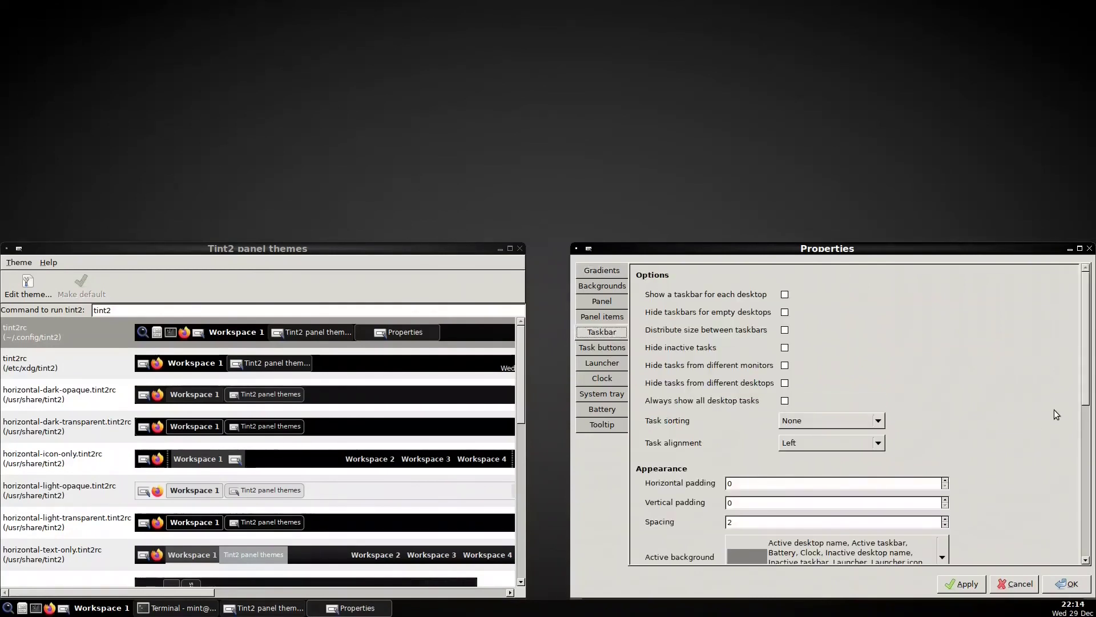
pyautogui.scroll(-3, 1053, 413)
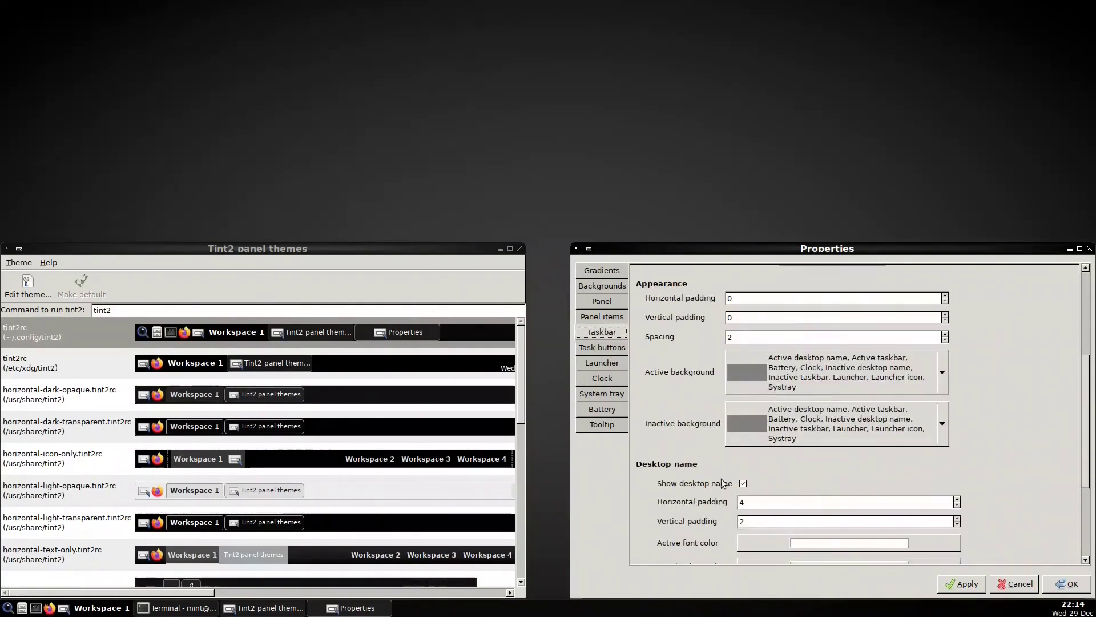
pyautogui.click(744, 483)
pyautogui.click(962, 584)
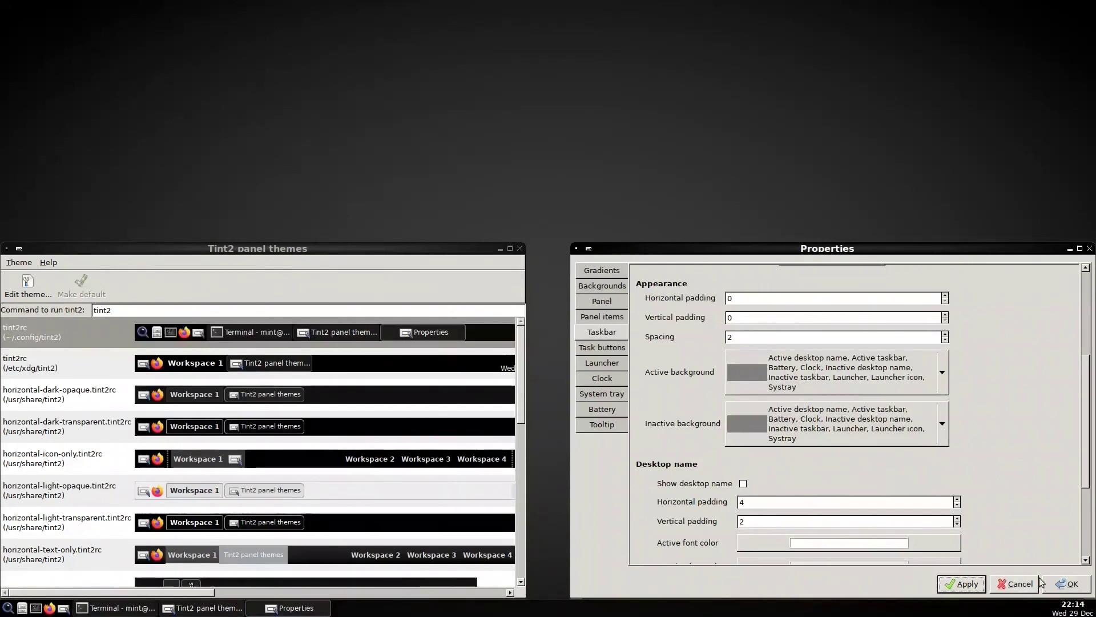
pyautogui.click(1061, 585)
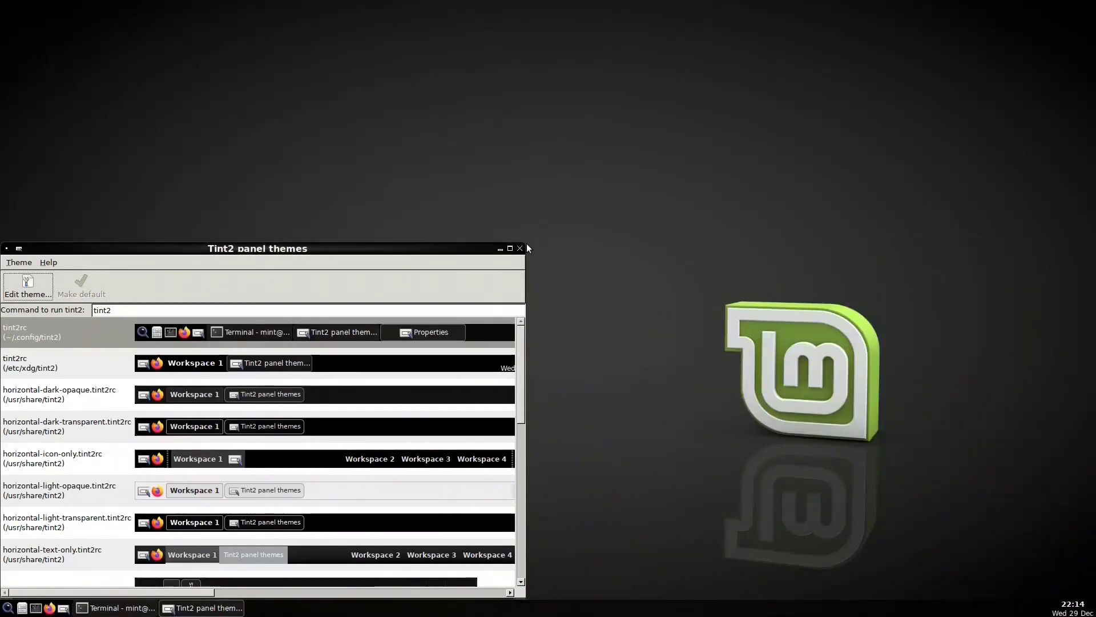
pyautogui.click(520, 249)
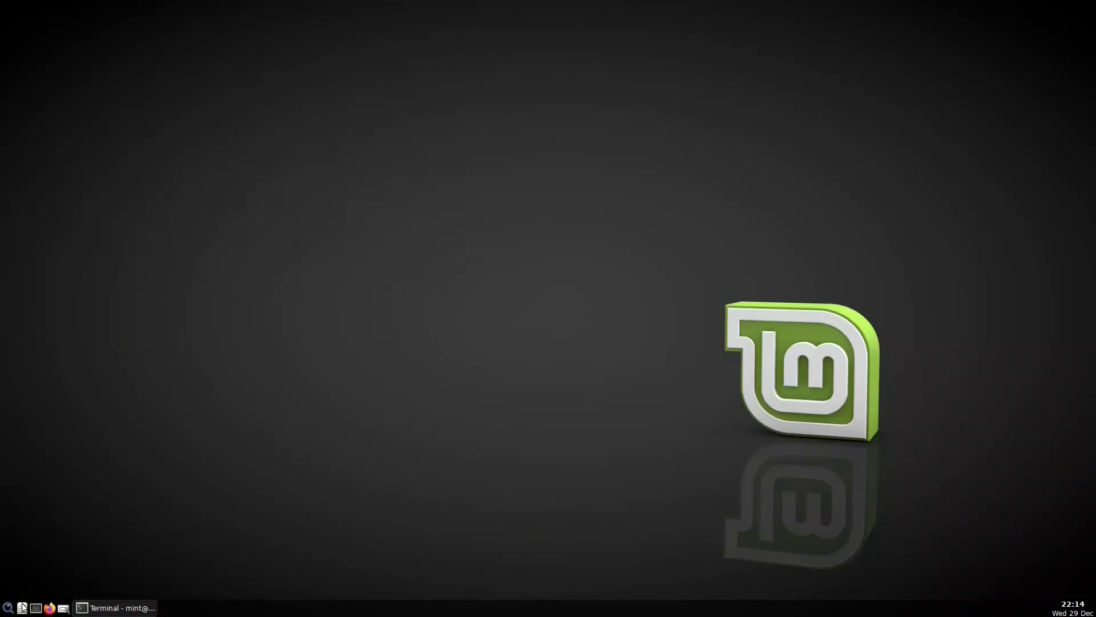
# - Open Application Finder from the panel and browse history, Graphics, Internet, Office, Settings and System
pyautogui.click(8, 608)
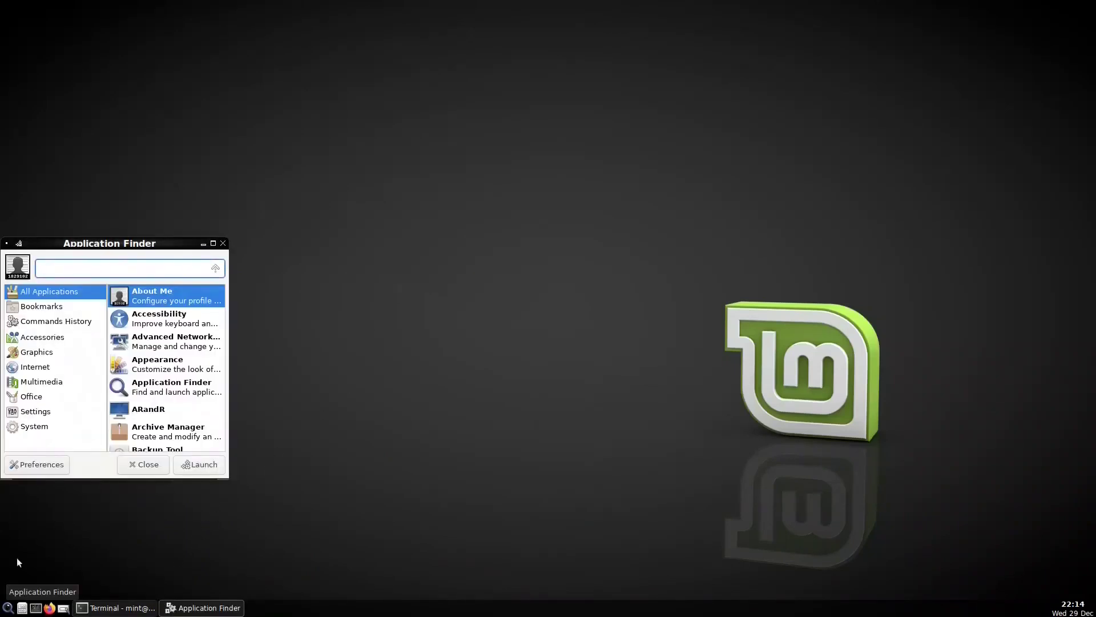
pyautogui.click(58, 326)
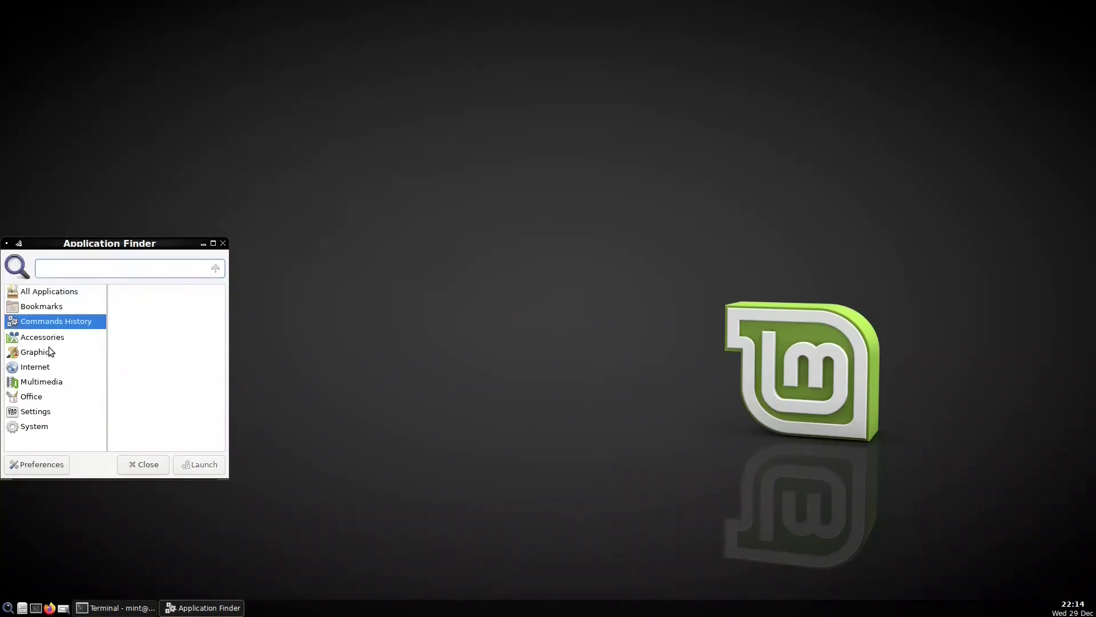
pyautogui.click(49, 351)
pyautogui.click(41, 369)
pyautogui.click(40, 382)
pyautogui.click(40, 397)
pyautogui.click(39, 411)
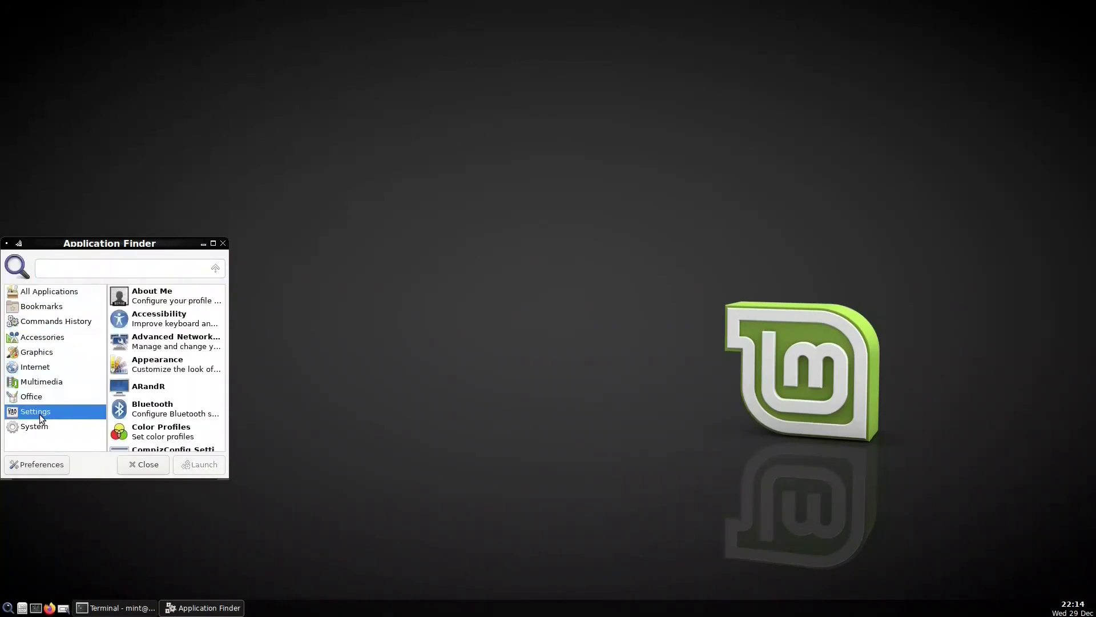
pyautogui.click(49, 366)
pyautogui.click(51, 321)
pyautogui.click(38, 366)
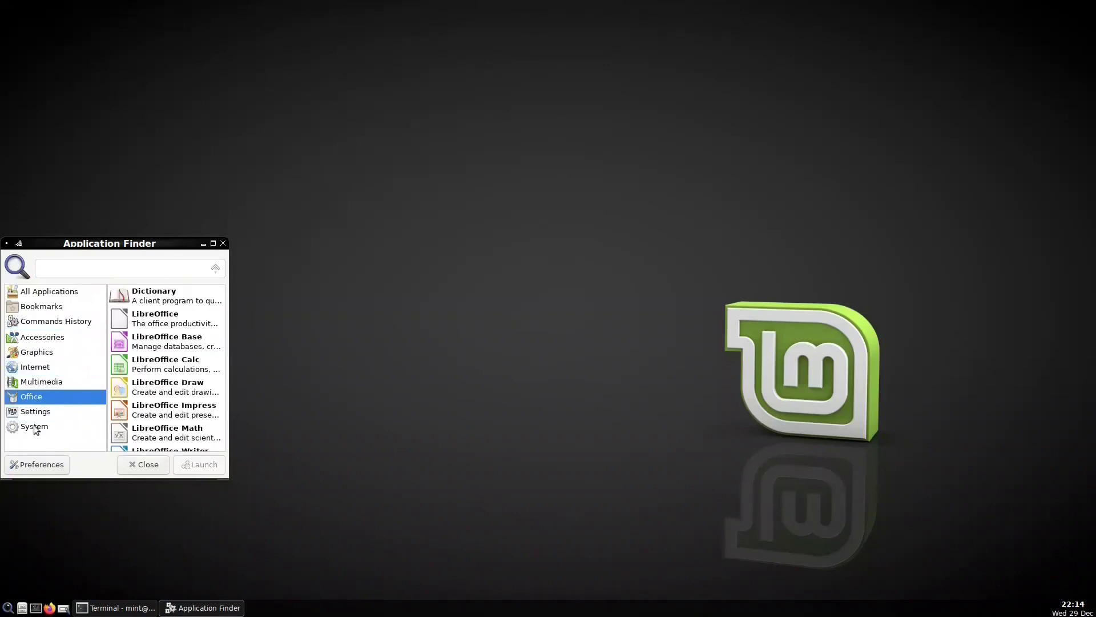